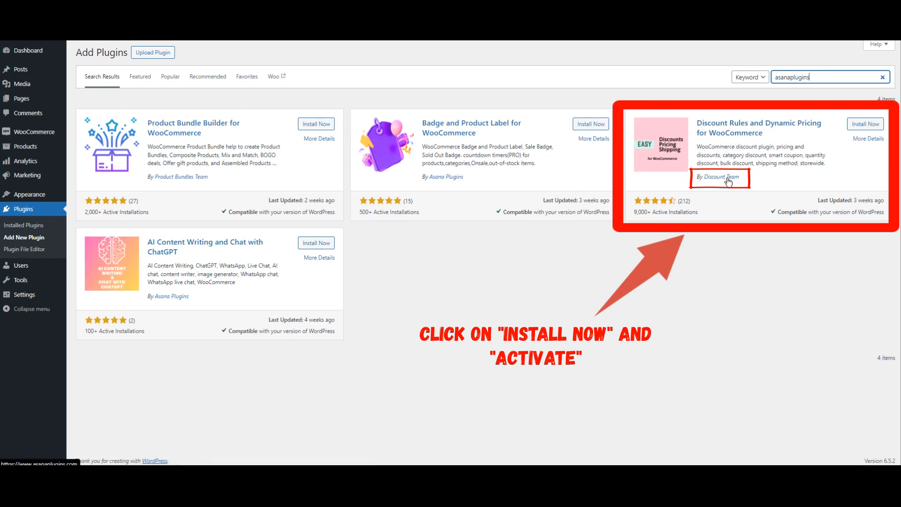
# Install and activate the Discount Rules and Dynamic Pricing for WooCommerce plugin
pyautogui.click(867, 126)
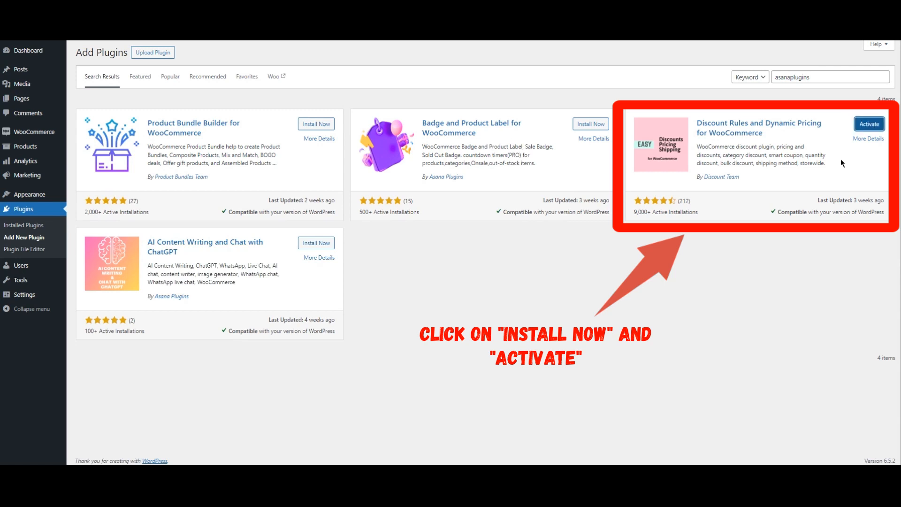
pyautogui.click(869, 125)
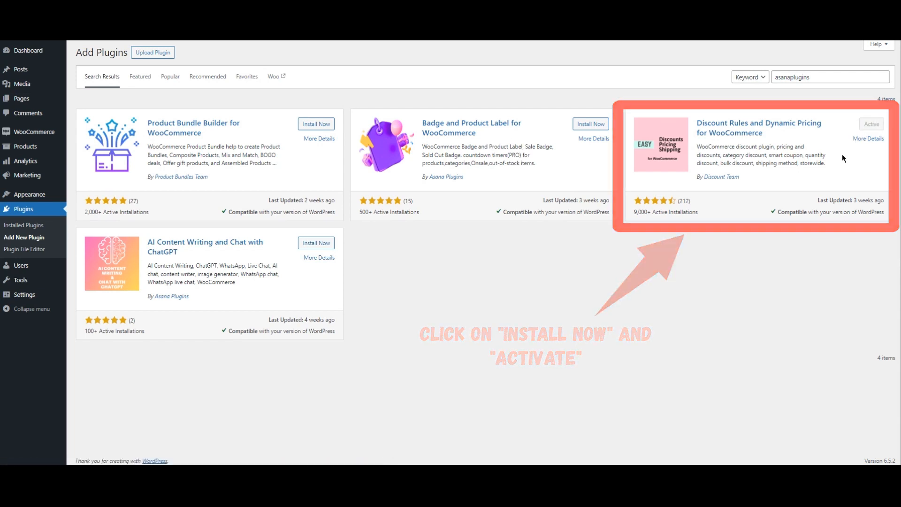
pyautogui.click(23, 209)
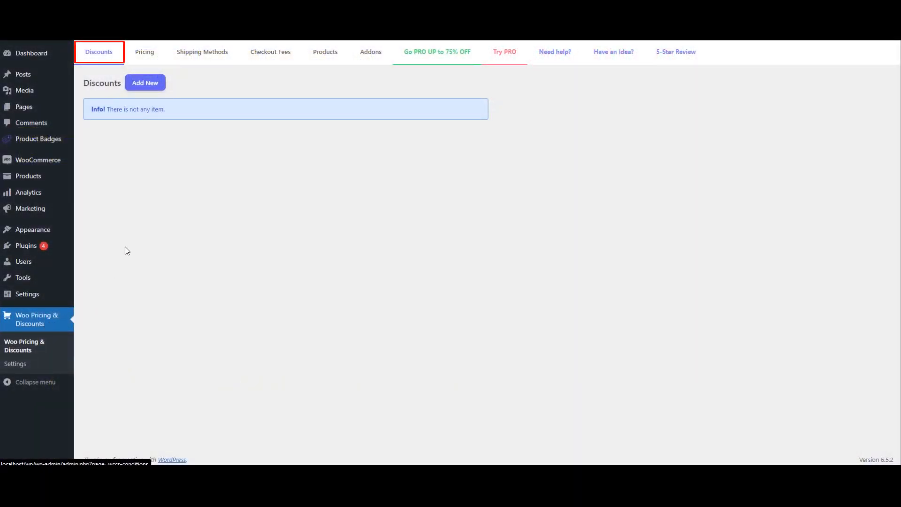
# Add a new discount rule with the private note "Percentage discount for the Accessories and Tshirts"
pyautogui.click(155, 89)
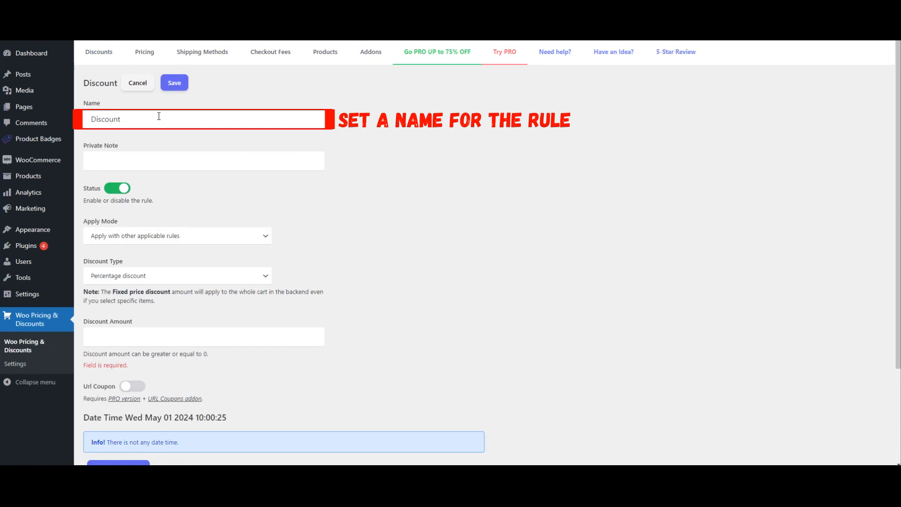
pyautogui.click(174, 125)
pyautogui.click(171, 161)
pyautogui.write('Percentage dis')
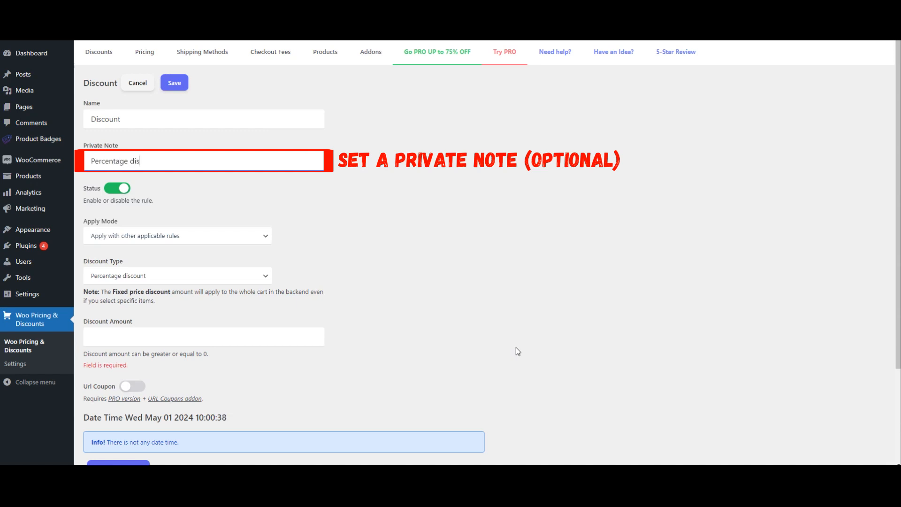
pyautogui.write('count for the Accessories and Tshirts')
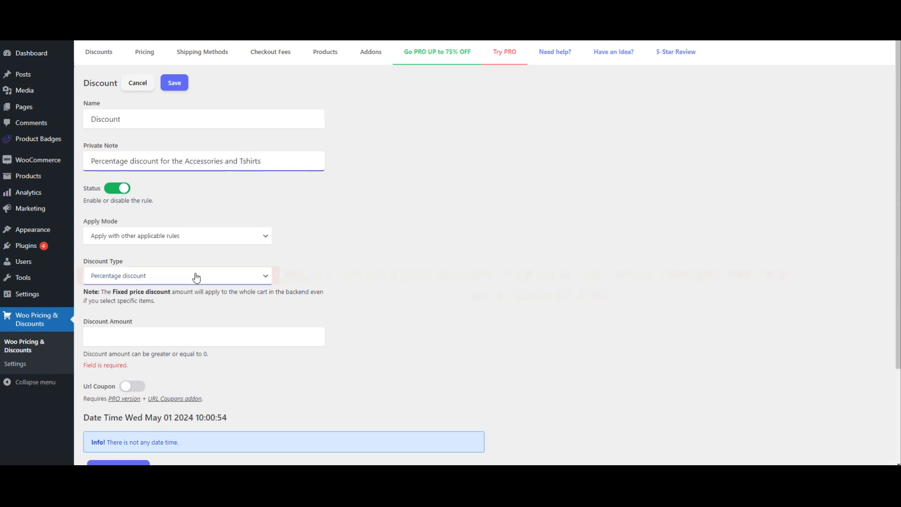
# Set the rule's discount type to Percentage discount per item and the discount amount to 10
pyautogui.click(143, 281)
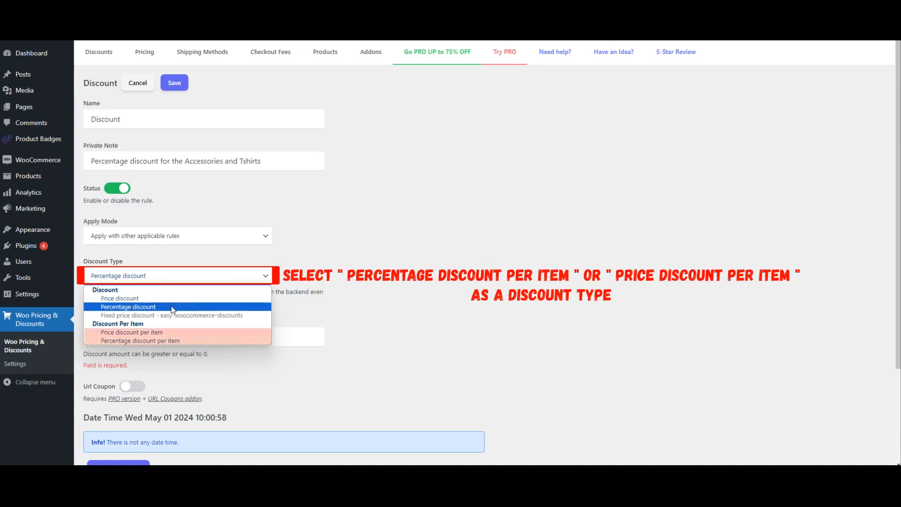
pyautogui.click(157, 339)
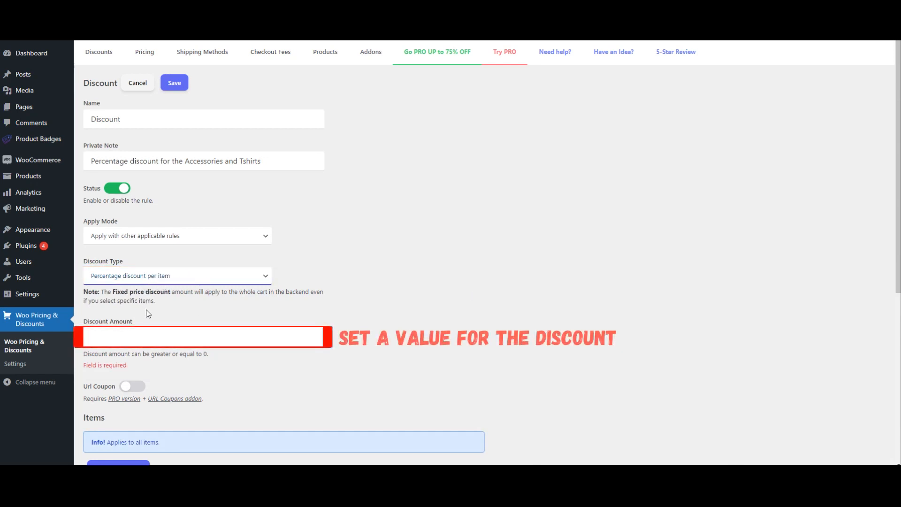
pyautogui.click(153, 337)
pyautogui.write('10')
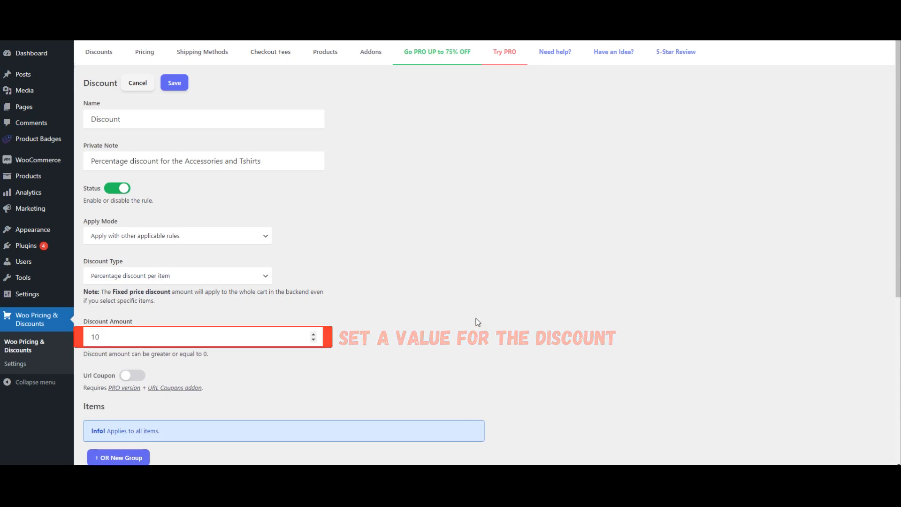
# Add a condition group under the rule's Items and set its condition to Categories in list
pyautogui.scroll(-2, 476, 318)
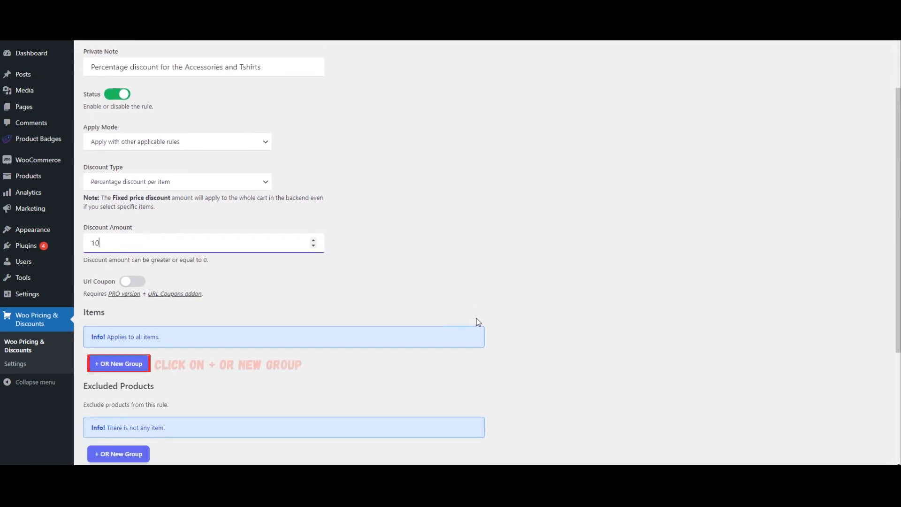
pyautogui.click(119, 364)
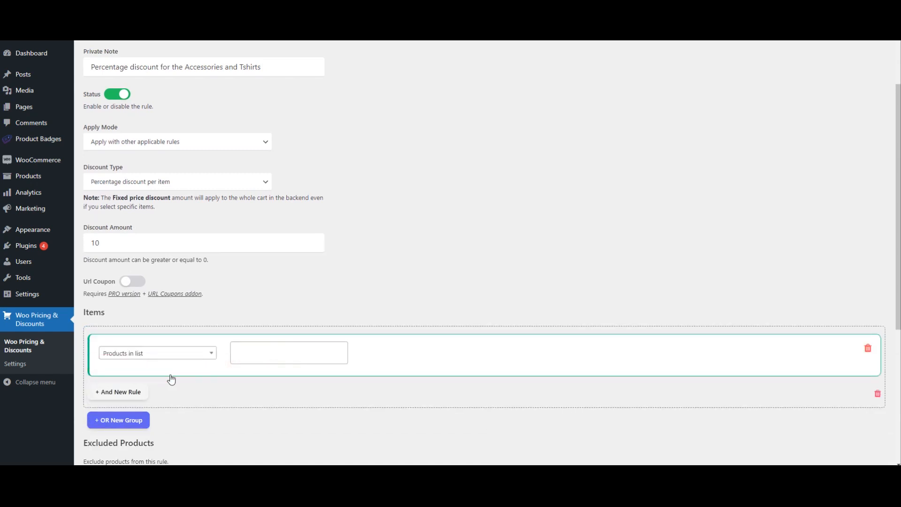
pyautogui.click(210, 358)
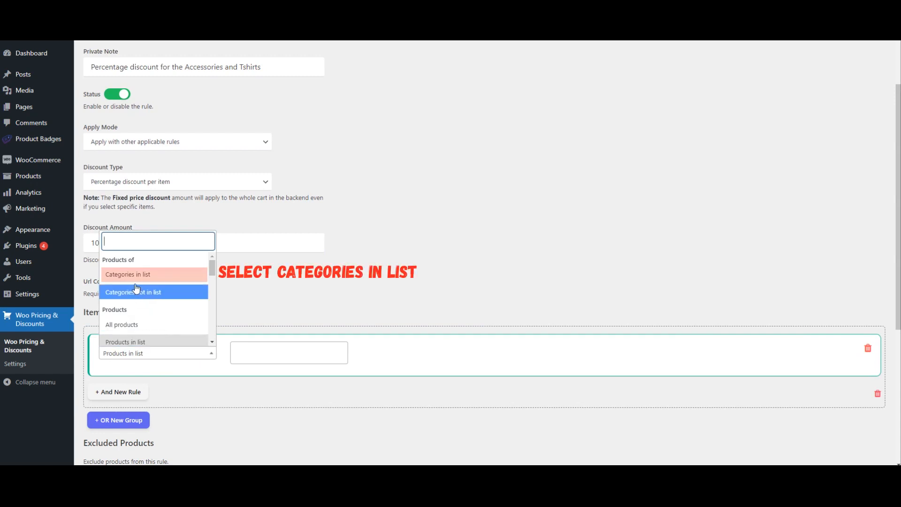
pyautogui.click(167, 278)
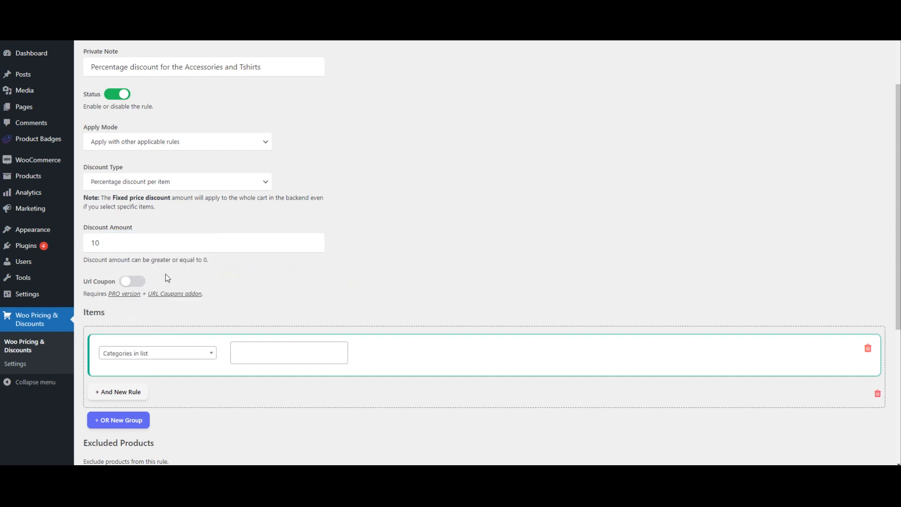
# Include the Clothing/Accessories and Clothing/Tshirts categories in the item condition and save the discount rule
pyautogui.click(262, 353)
pyautogui.write('acc')
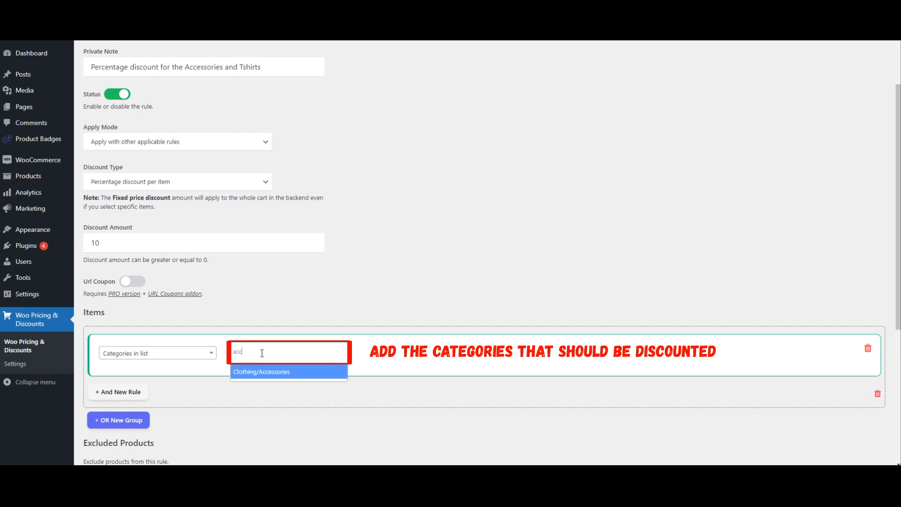
pyautogui.click(261, 373)
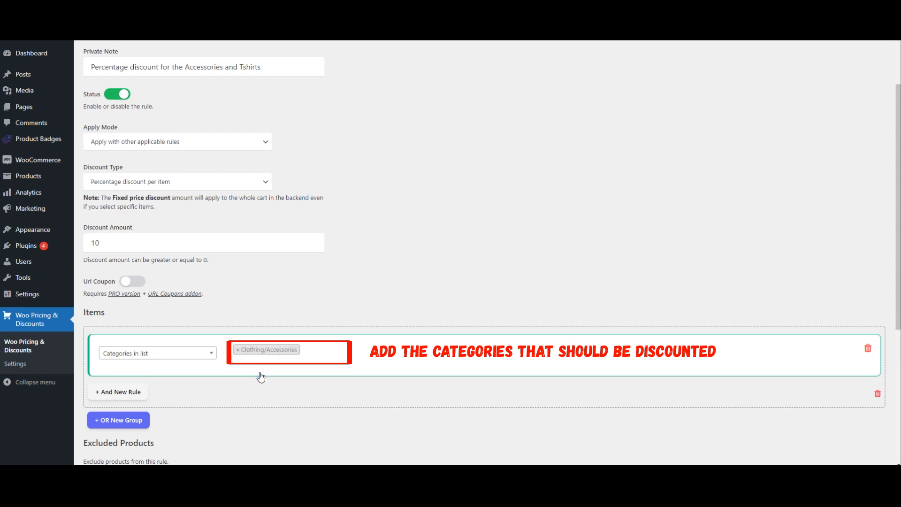
pyautogui.write('tsh')
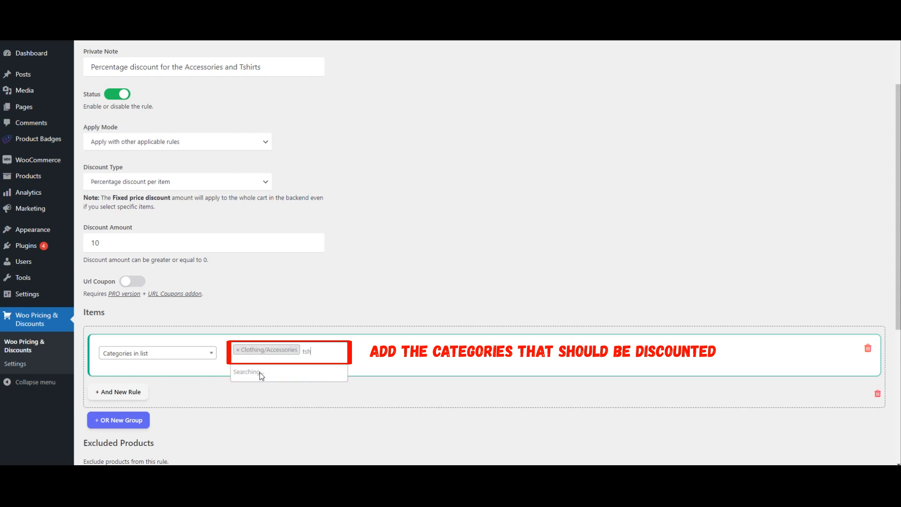
pyautogui.click(261, 373)
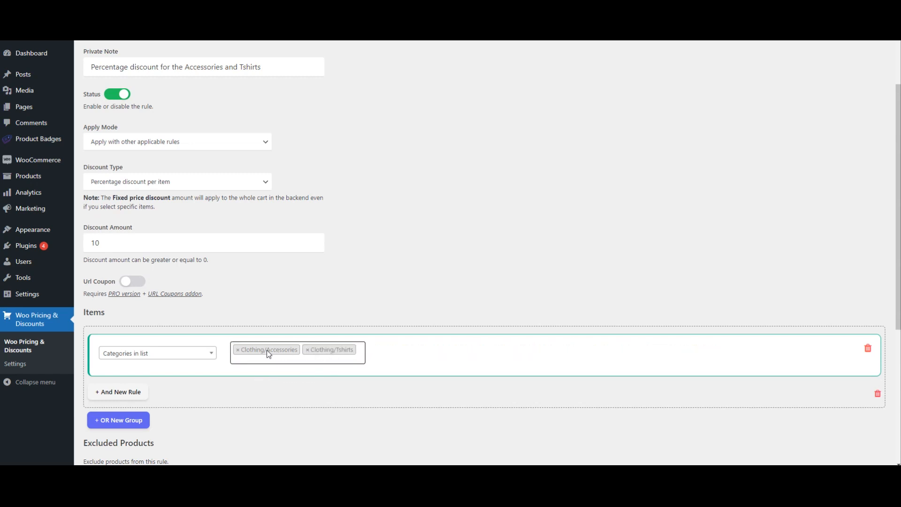
pyautogui.scroll(2, 329, 309)
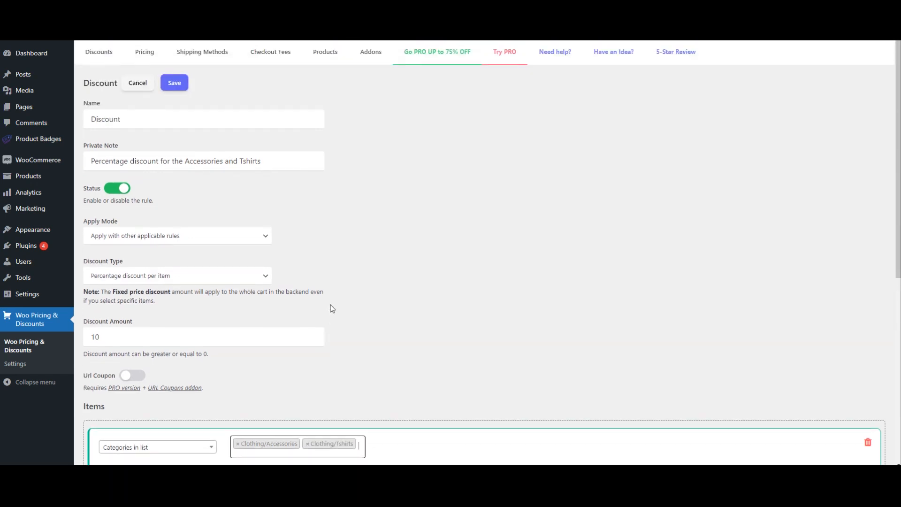
pyautogui.click(175, 83)
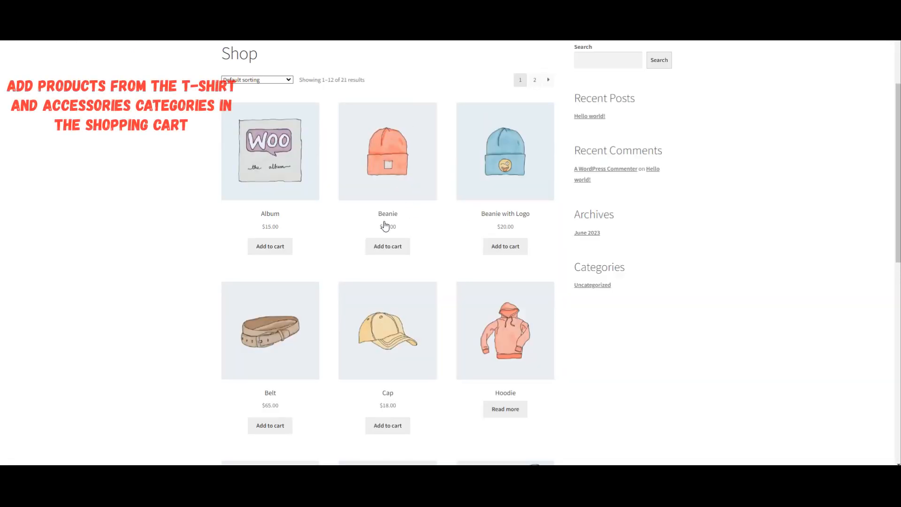
# Add the Beanie, Cap and Polo from the store's shop page to the cart and check the cart totals
pyautogui.click(383, 247)
pyautogui.click(392, 426)
pyautogui.scroll(-8, 685, 278)
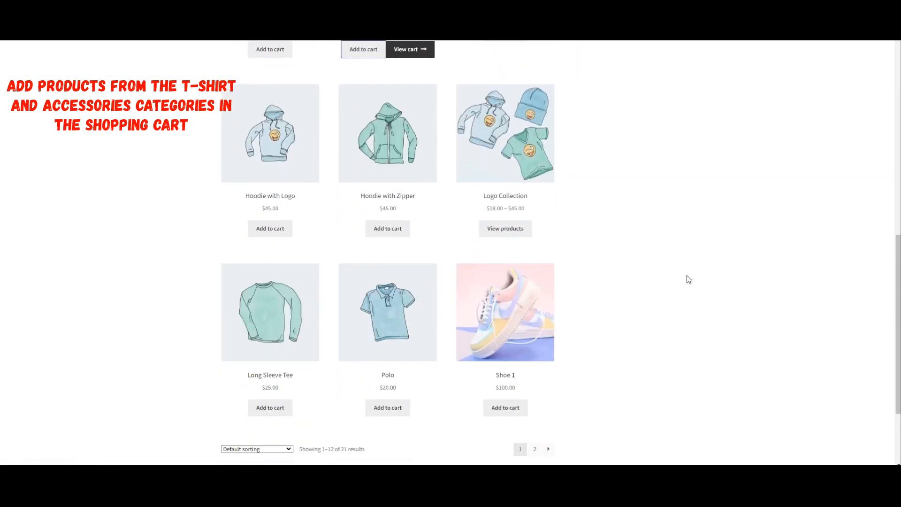
pyautogui.click(387, 408)
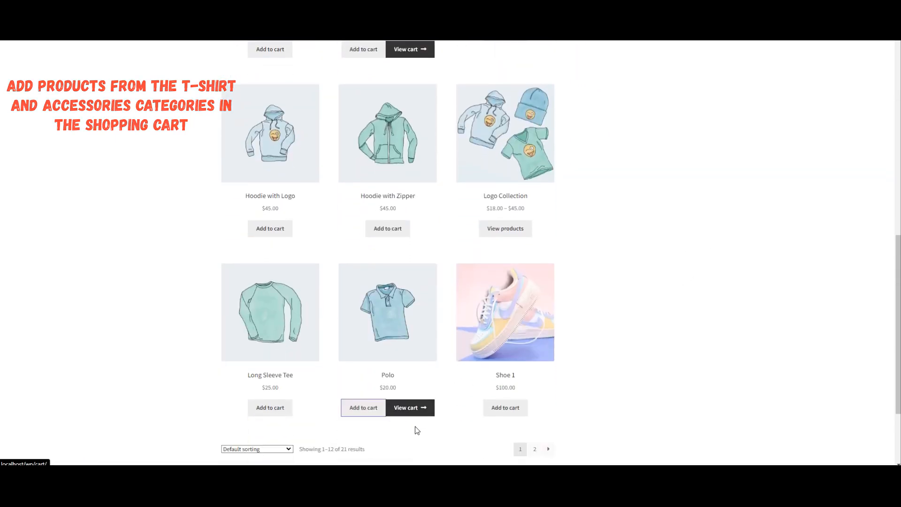
pyautogui.click(414, 412)
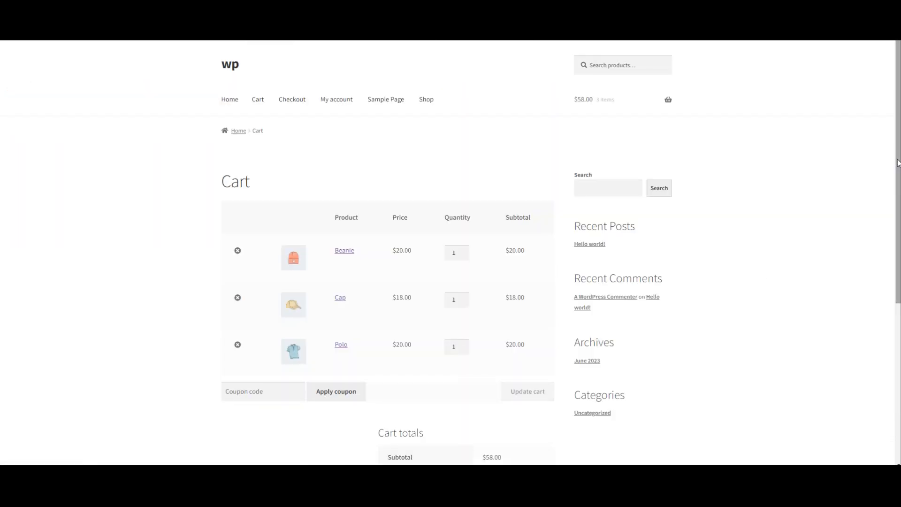
pyautogui.scroll(-2, 896, 184)
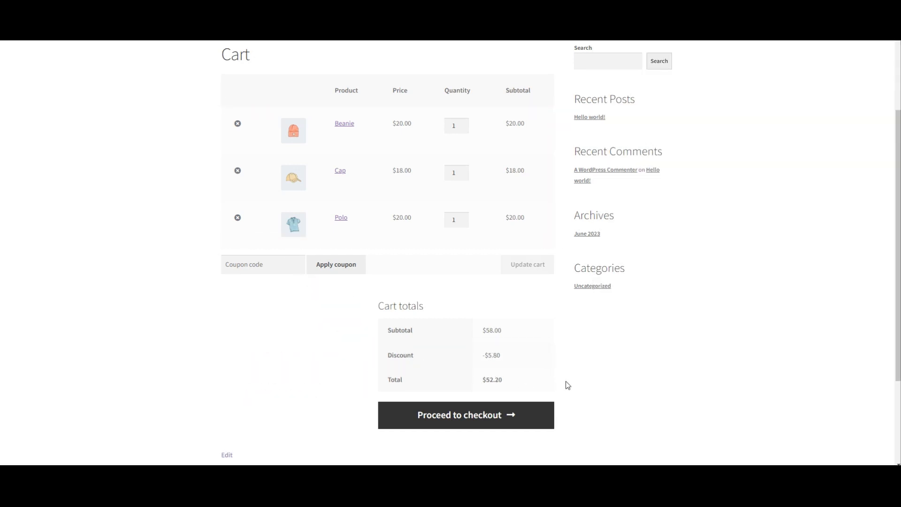
# Return to the shop, add two Albums to the cart and check the updated cart totals
pyautogui.scroll(3, 570, 383)
pyautogui.click(426, 98)
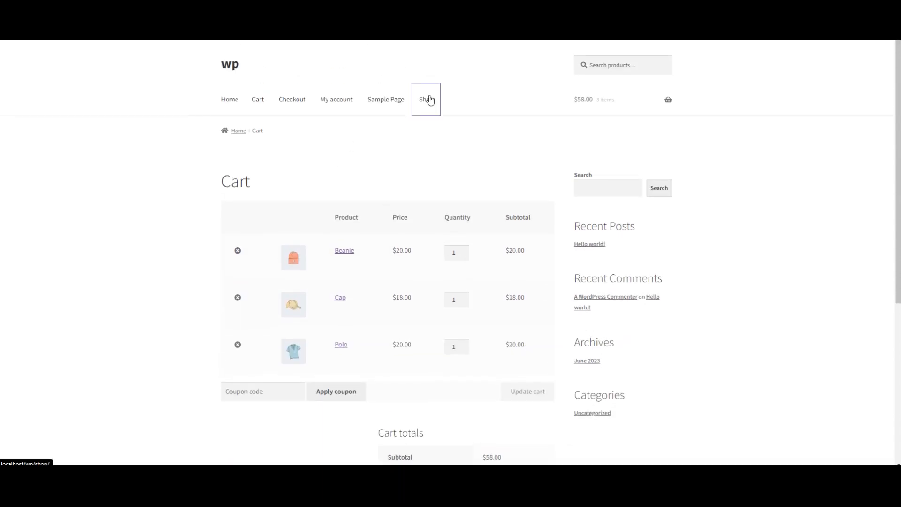
pyautogui.scroll(-1, 300, 320)
pyautogui.click(263, 330)
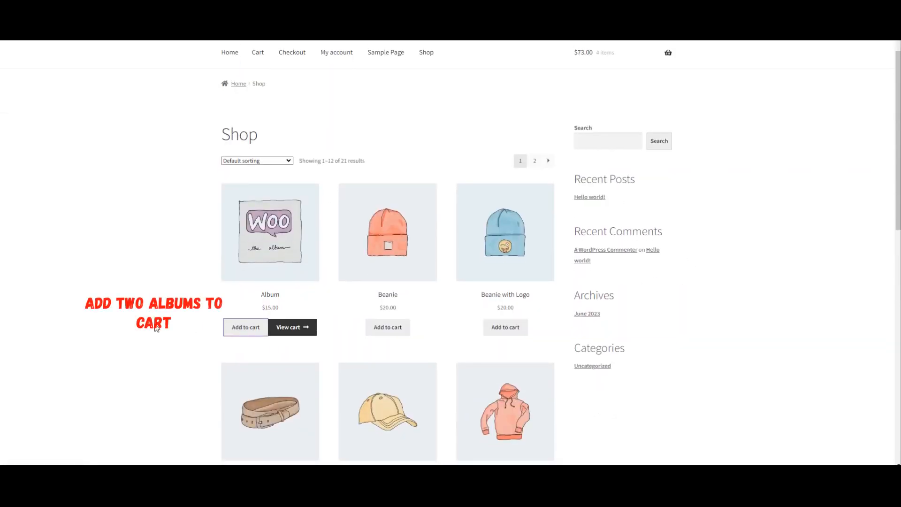
pyautogui.click(235, 330)
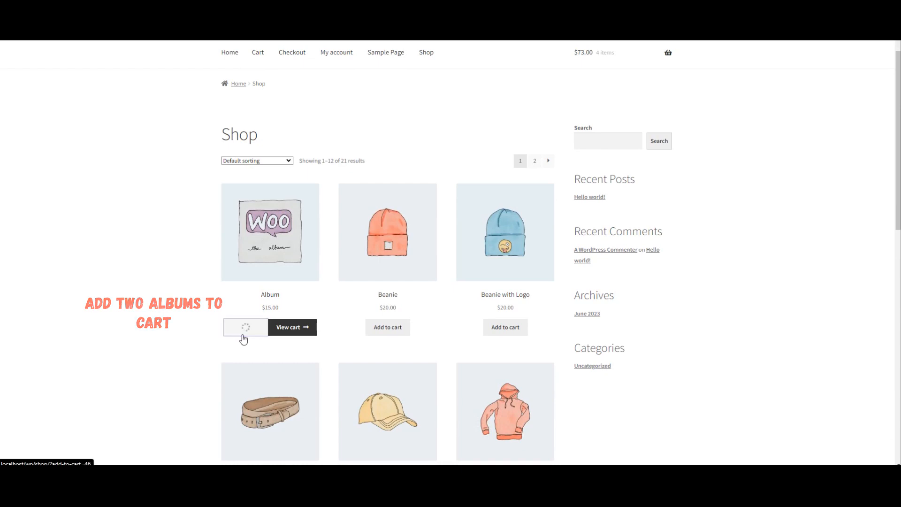
pyautogui.click(263, 59)
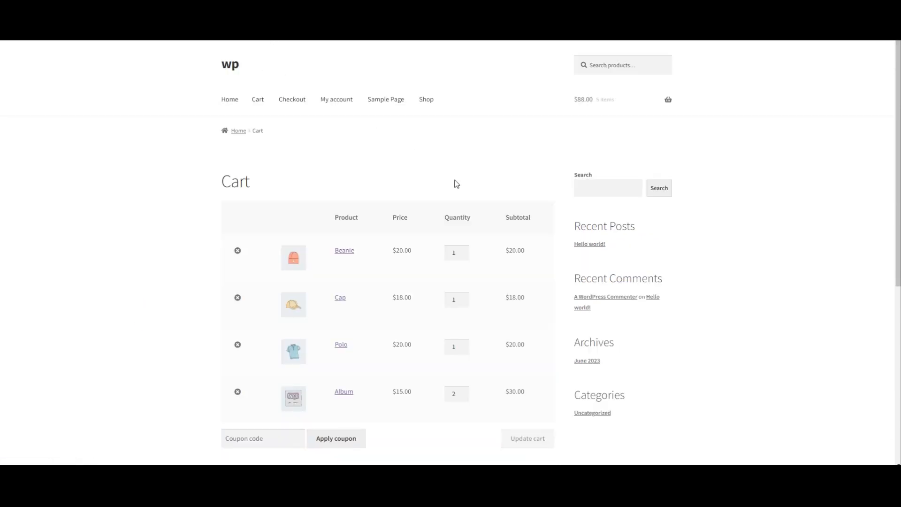
pyautogui.scroll(-3, 691, 311)
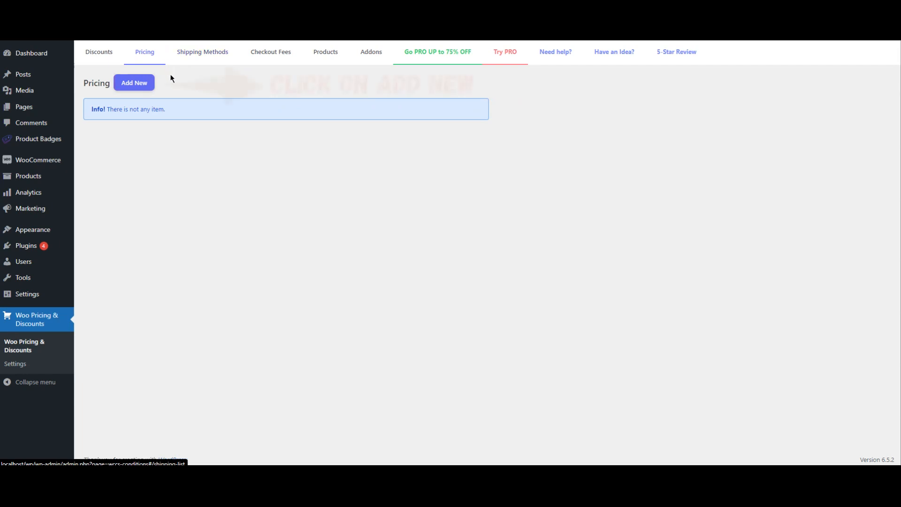
# Add a new pricing rule named "Price discount for a category" with the mode set to Simple
pyautogui.click(136, 87)
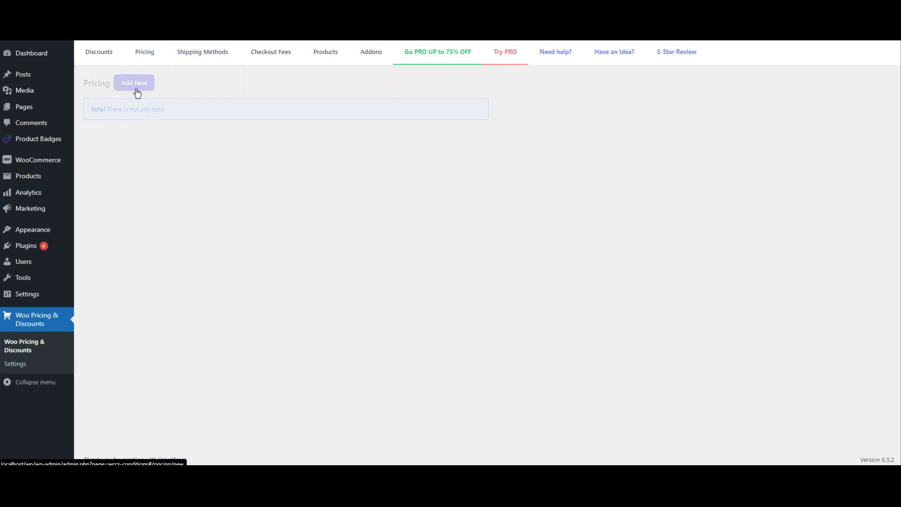
pyautogui.doubleClick(165, 121)
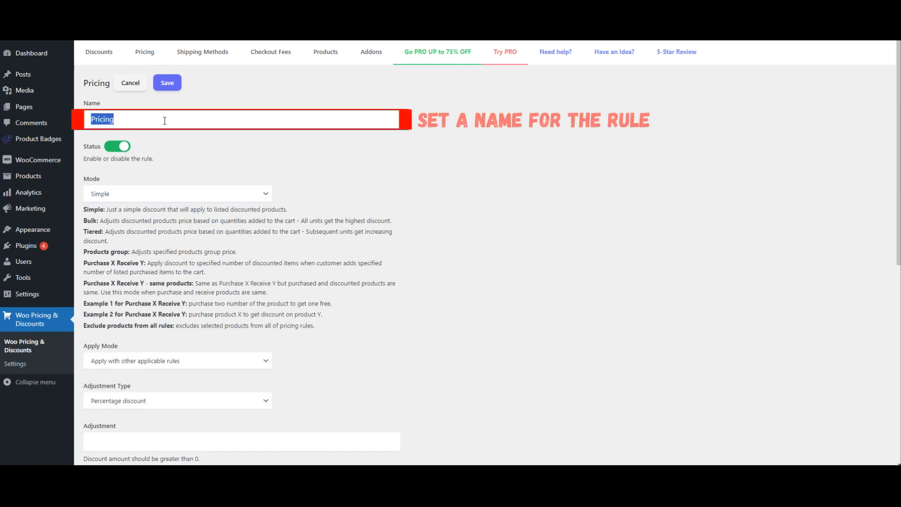
pyautogui.write('Pri')
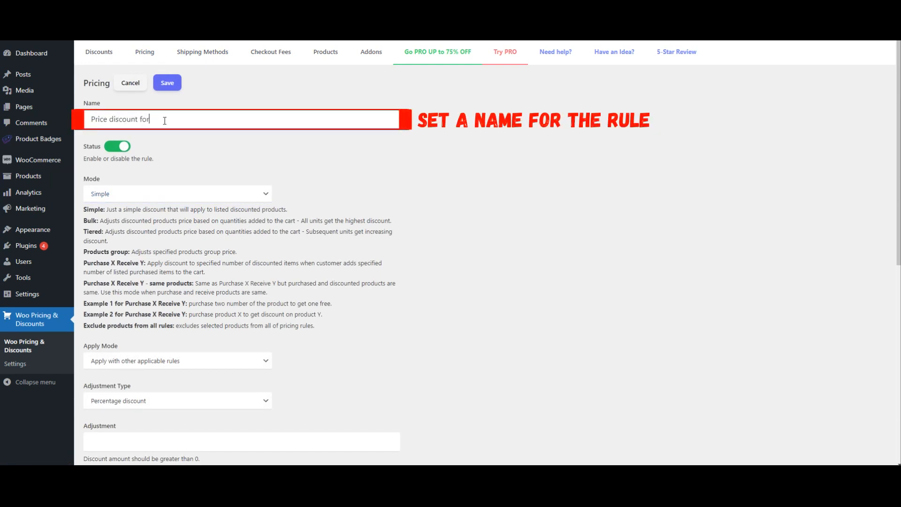
pyautogui.write('categor')
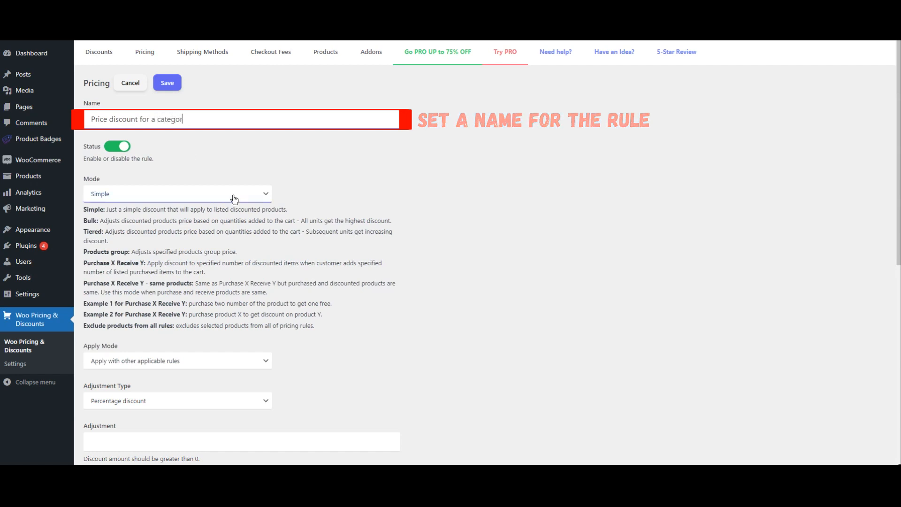
pyautogui.write('y')
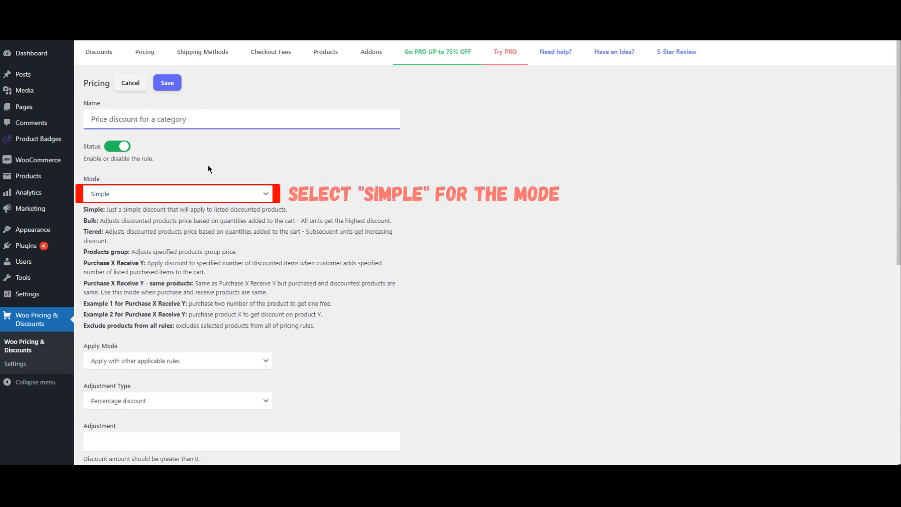
pyautogui.click(182, 201)
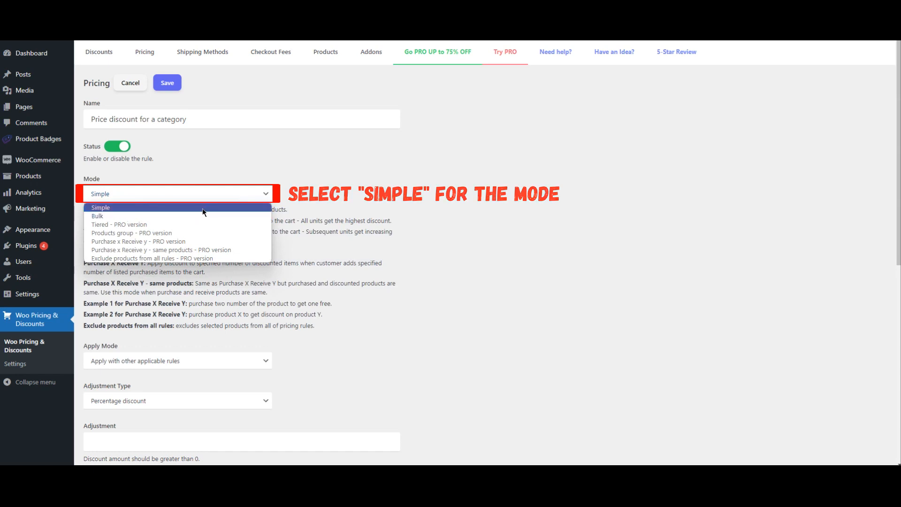
pyautogui.click(203, 207)
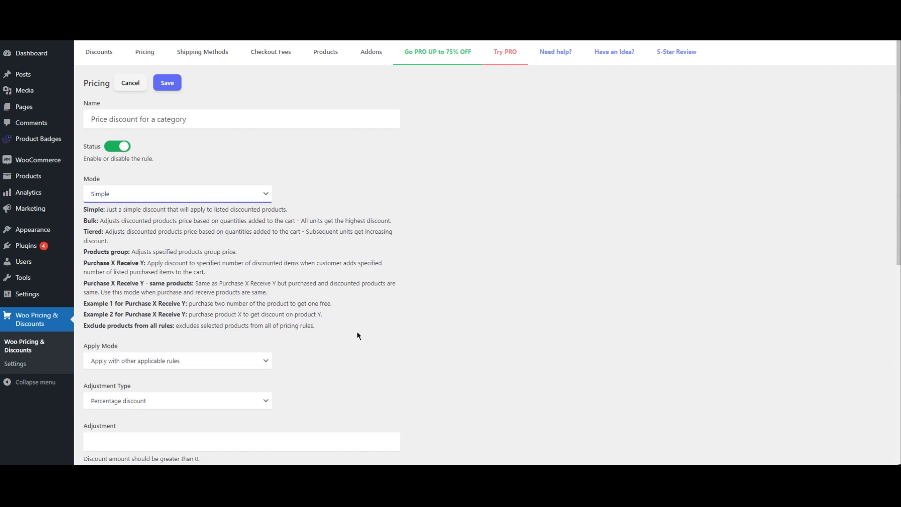
# Set the pricing rule's adjustment type to Price discount with an adjustment of 5
pyautogui.scroll(-4, 375, 336)
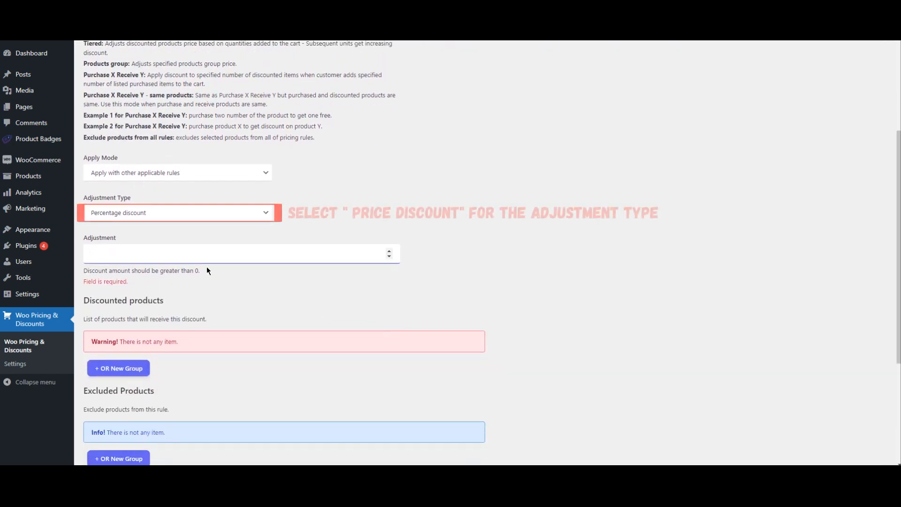
pyautogui.click(139, 219)
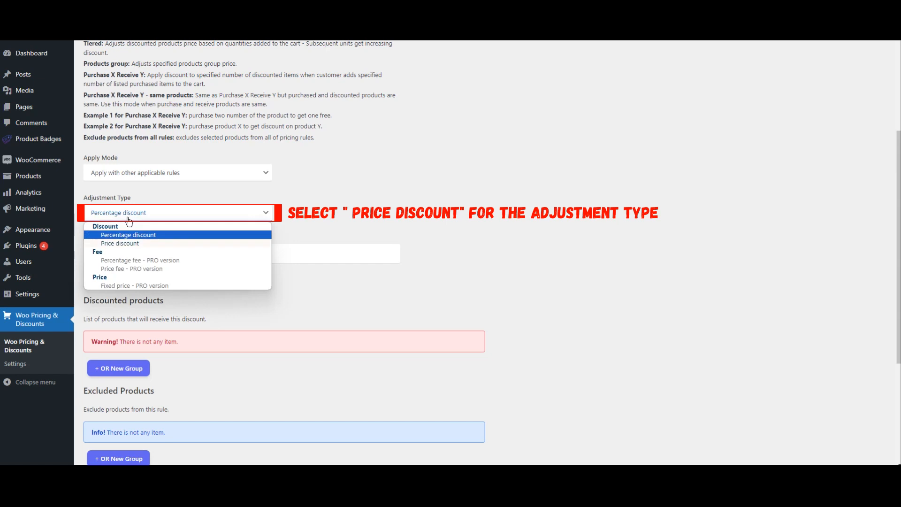
pyautogui.click(128, 244)
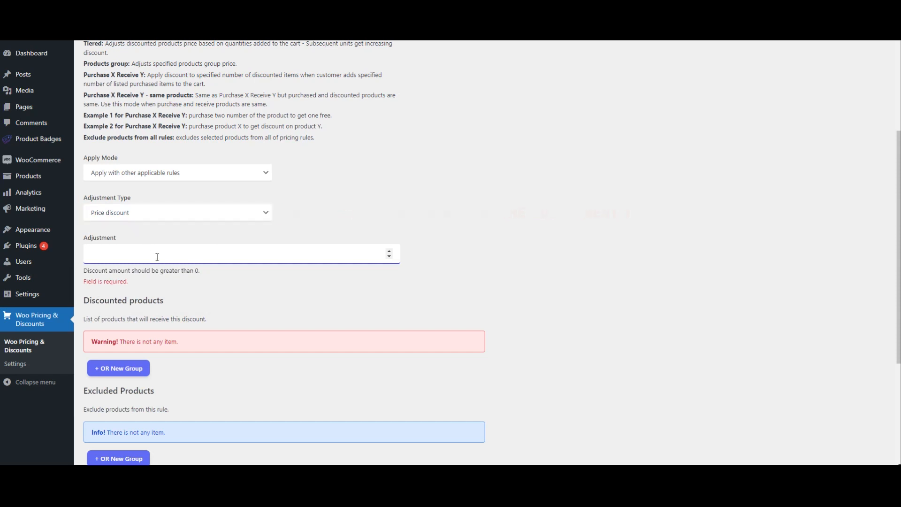
pyautogui.write('5')
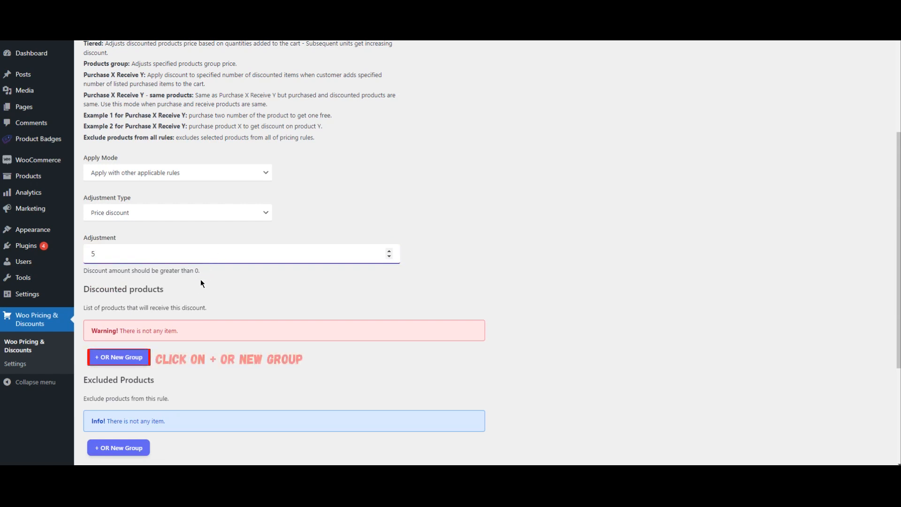
# Add a discounted products group to the rule and set its condition to Categories in list
pyautogui.click(135, 358)
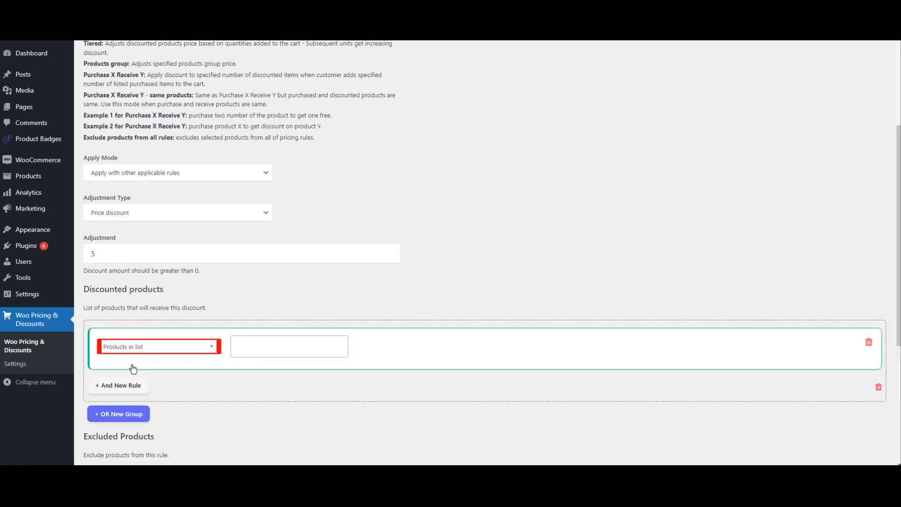
pyautogui.click(201, 348)
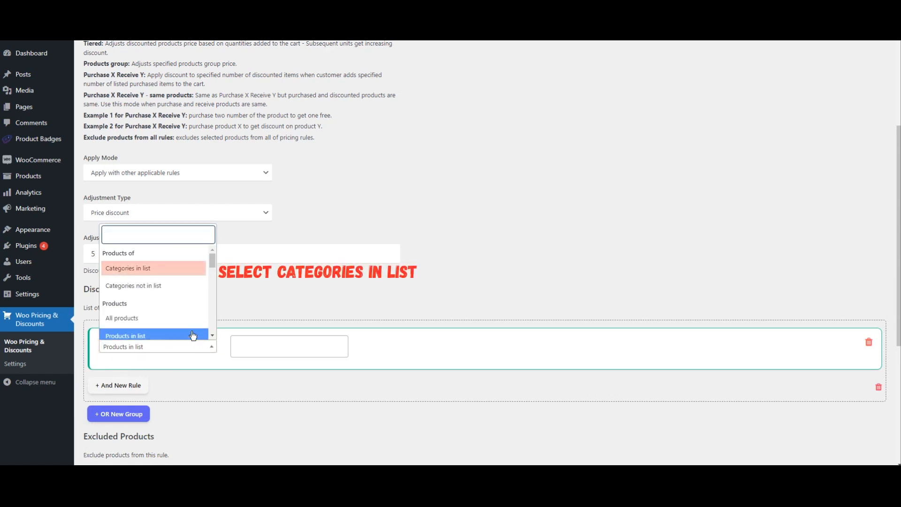
pyautogui.click(170, 273)
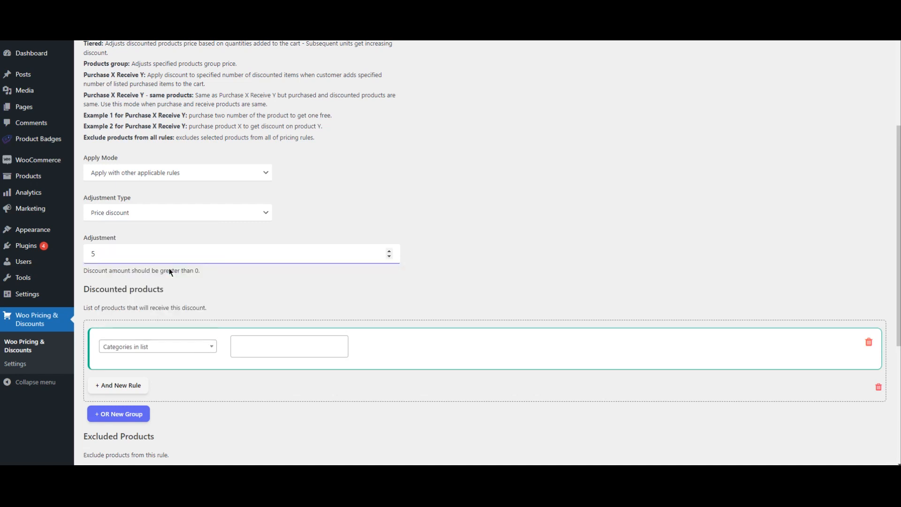
# Include the Clothing/Accessories and Clothing/Tshirts categories as discounted products and save the pricing rule
pyautogui.click(262, 342)
pyautogui.write('acc')
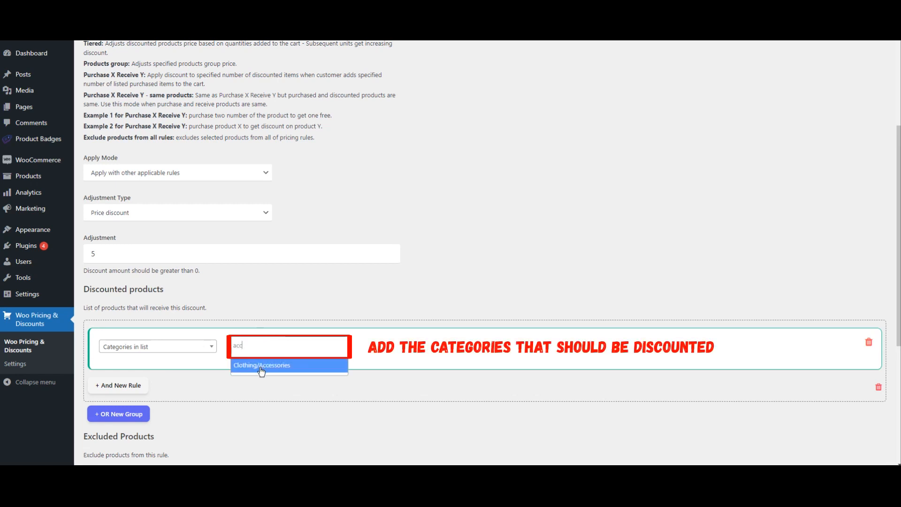
pyautogui.click(262, 366)
pyautogui.write('tsh')
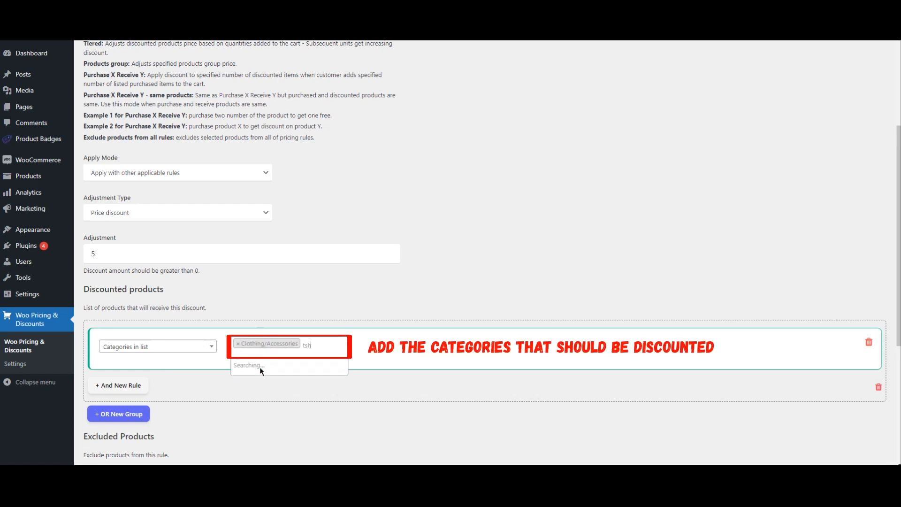
pyautogui.click(261, 366)
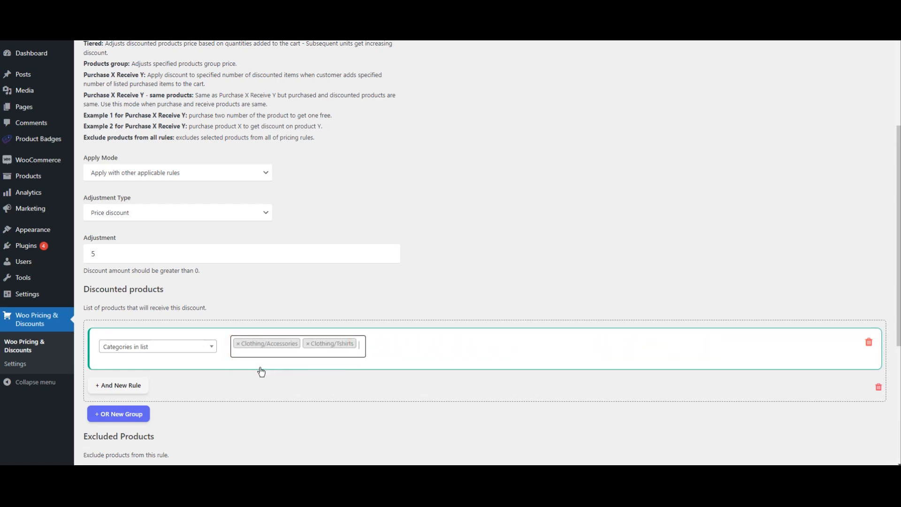
pyautogui.scroll(4, 261, 371)
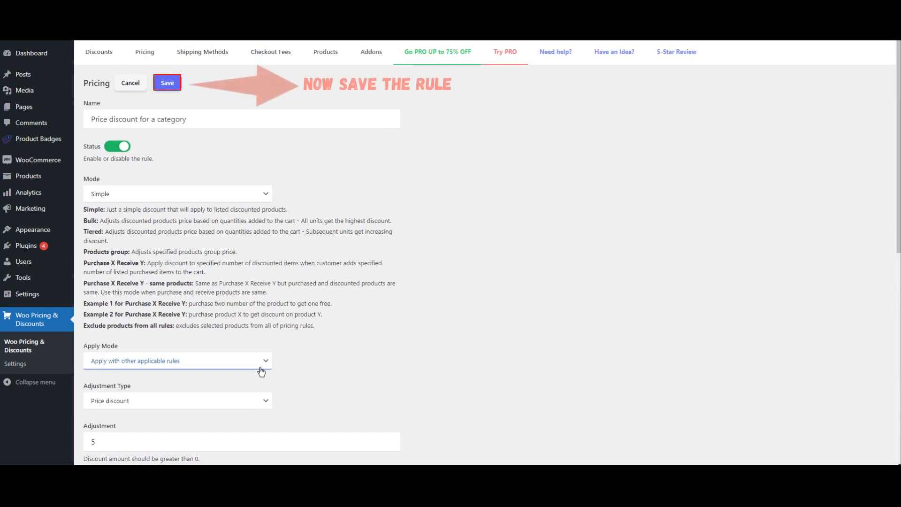
pyautogui.click(165, 88)
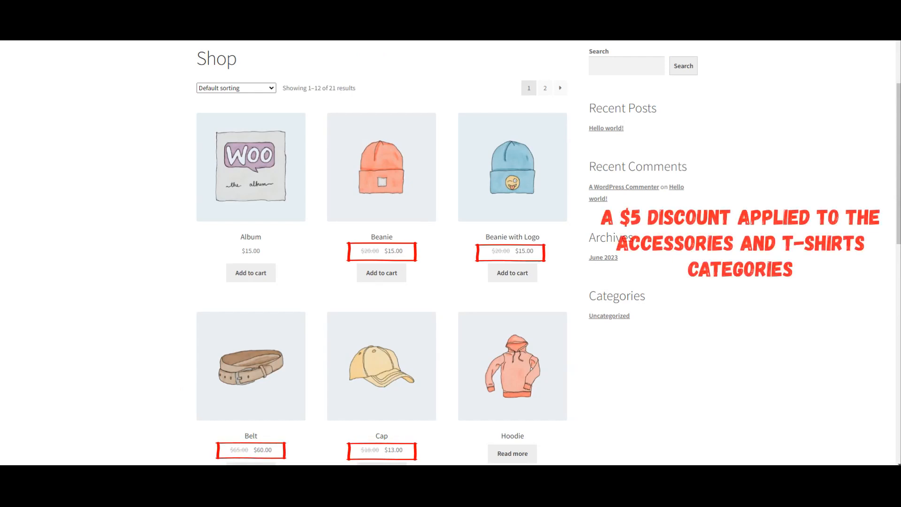
# Open the Beanie product from the store's shop page, add it to the cart and check the cart totals
pyautogui.click(413, 242)
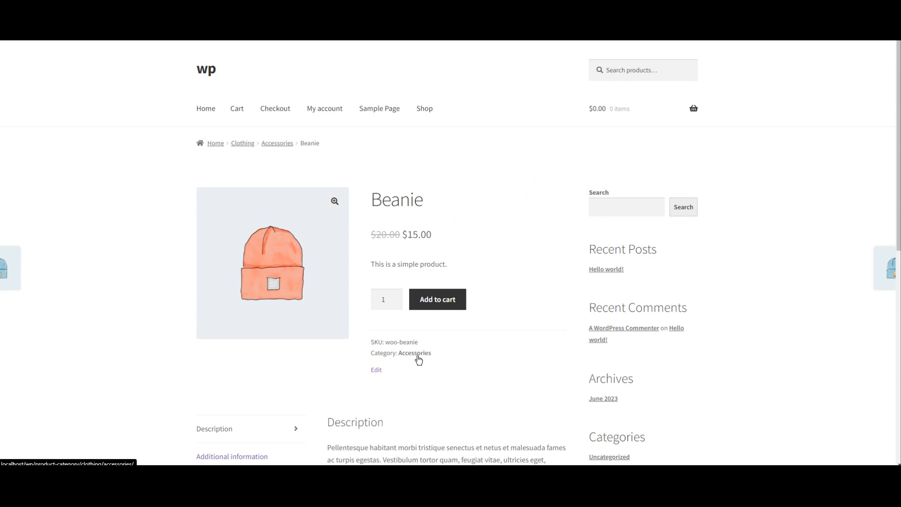
pyautogui.click(439, 306)
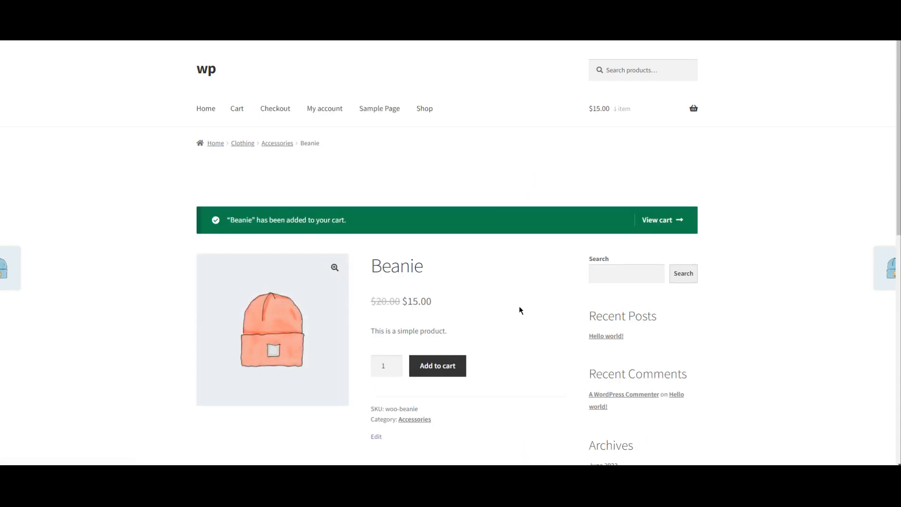
pyautogui.click(657, 226)
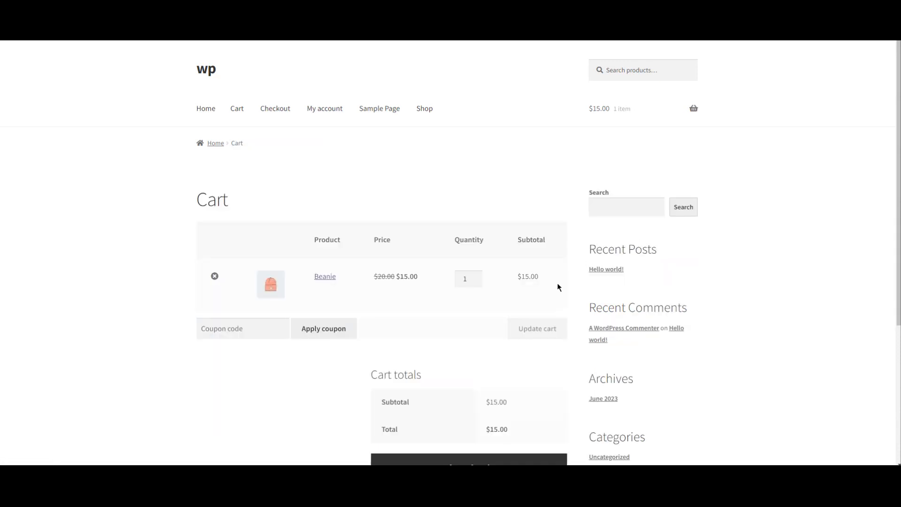
pyautogui.scroll(-1, 556, 284)
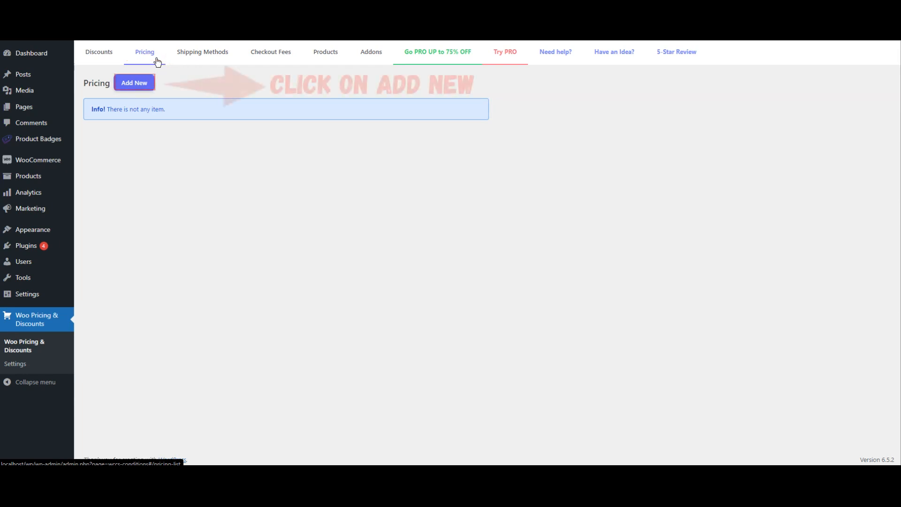
# Add a new pricing rule named "Bulk discount for a category" with the mode set to Bulk
pyautogui.click(147, 88)
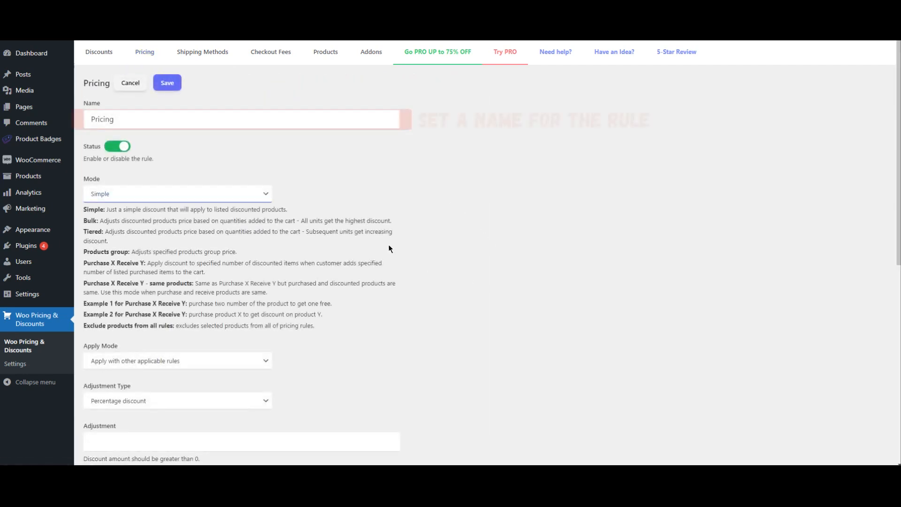
pyautogui.write('Bulk discou')
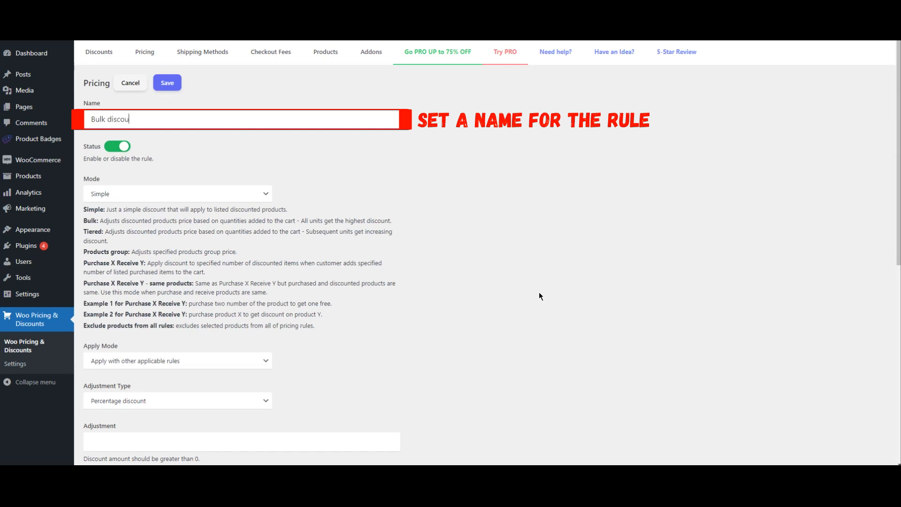
pyautogui.write('nt for a category')
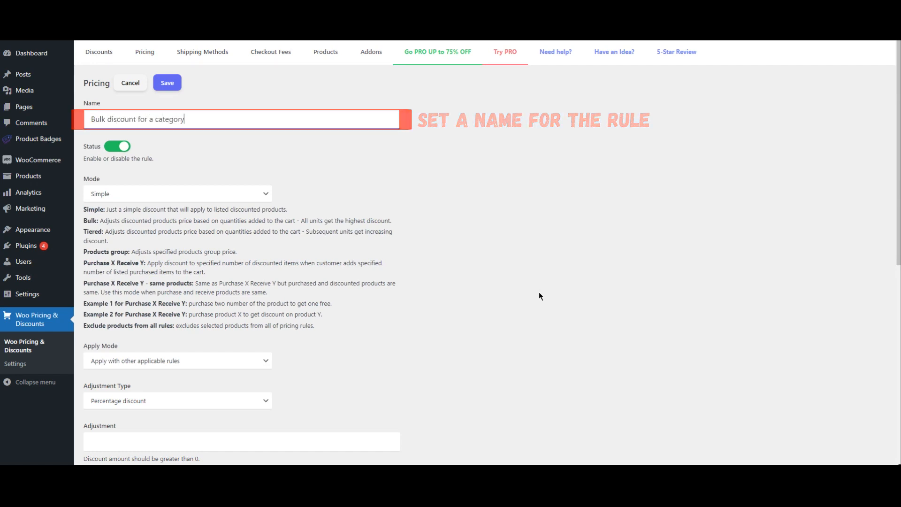
pyautogui.click(243, 196)
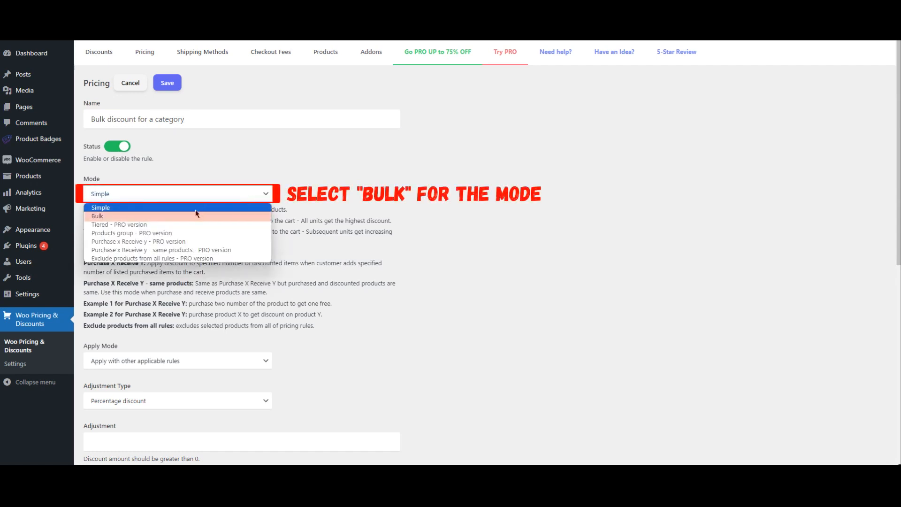
pyautogui.click(237, 217)
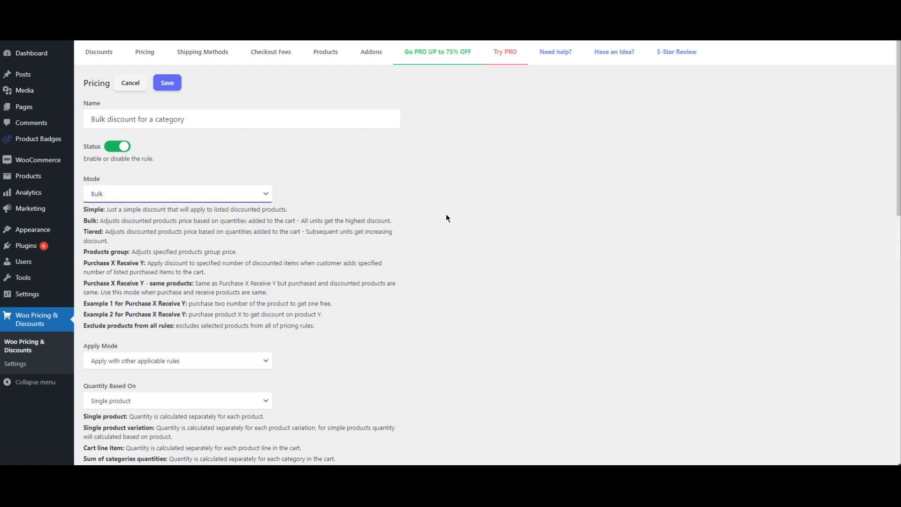
# Add a quantity range from 2 to 6 with a 5 percent discount to the bulk rule
pyautogui.scroll(-5, 447, 218)
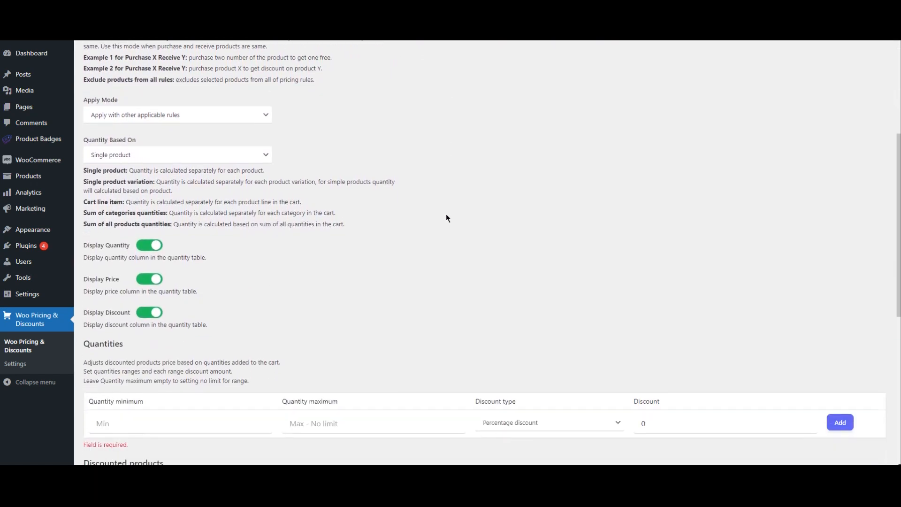
pyautogui.scroll(-1, 441, 216)
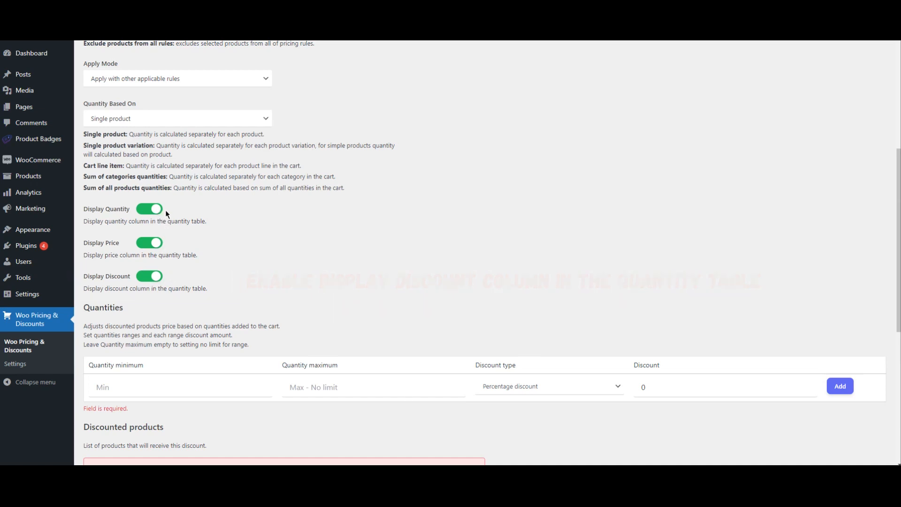
pyautogui.scroll(-4, 166, 212)
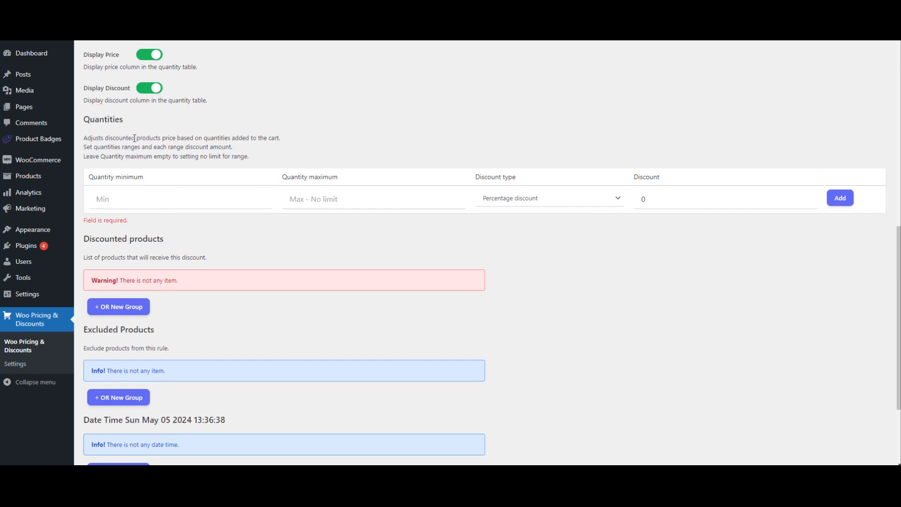
pyautogui.click(157, 201)
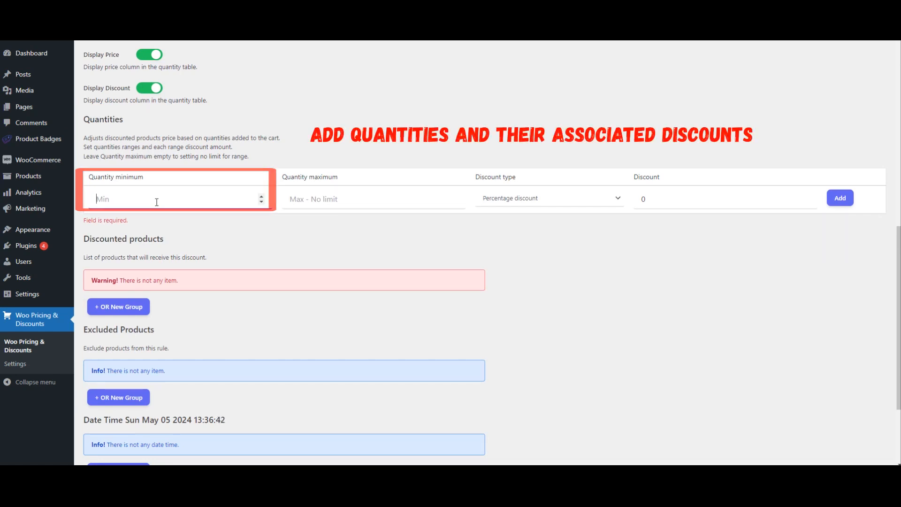
pyautogui.write('2')
pyautogui.click(311, 202)
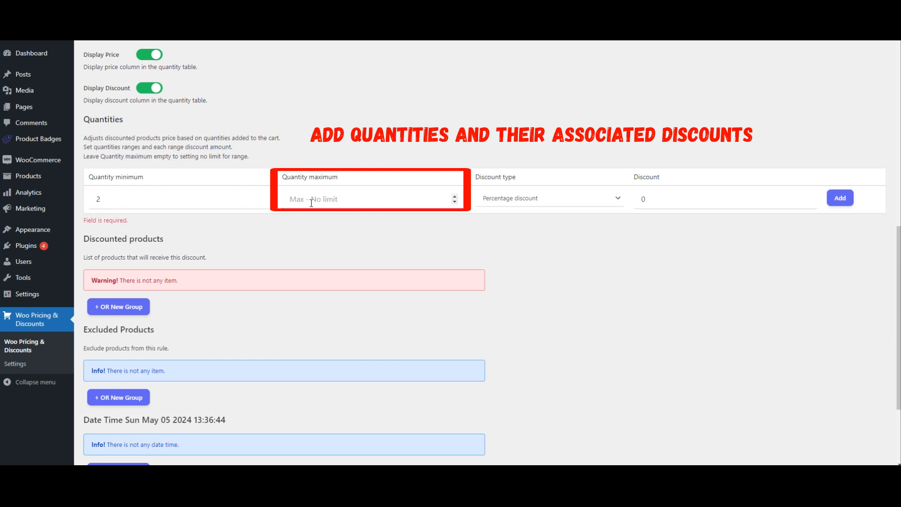
pyautogui.write('6')
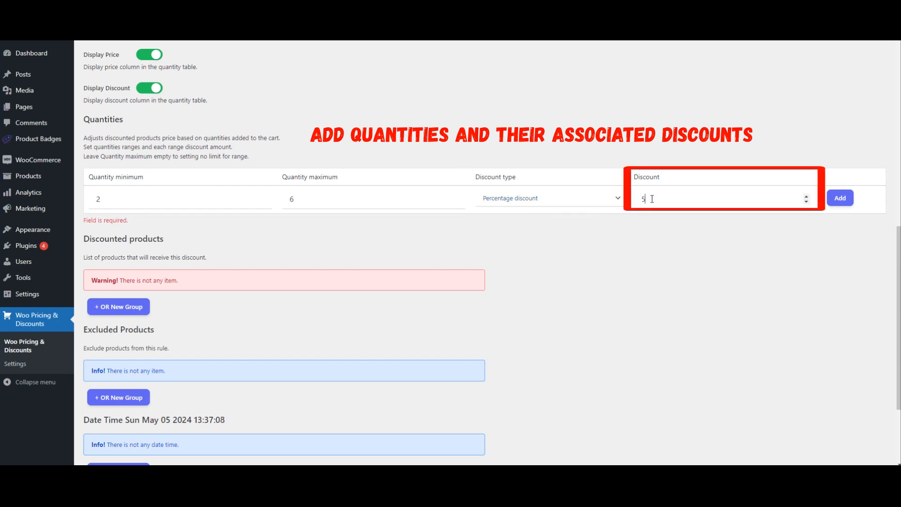
pyautogui.click(840, 198)
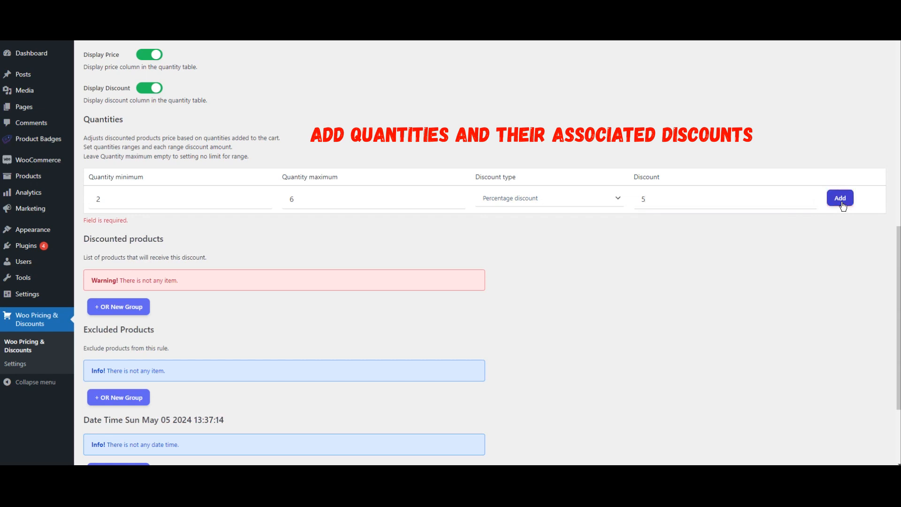
# Add a second quantity range from 7 to 10 with a 10 percent discount
pyautogui.click(175, 229)
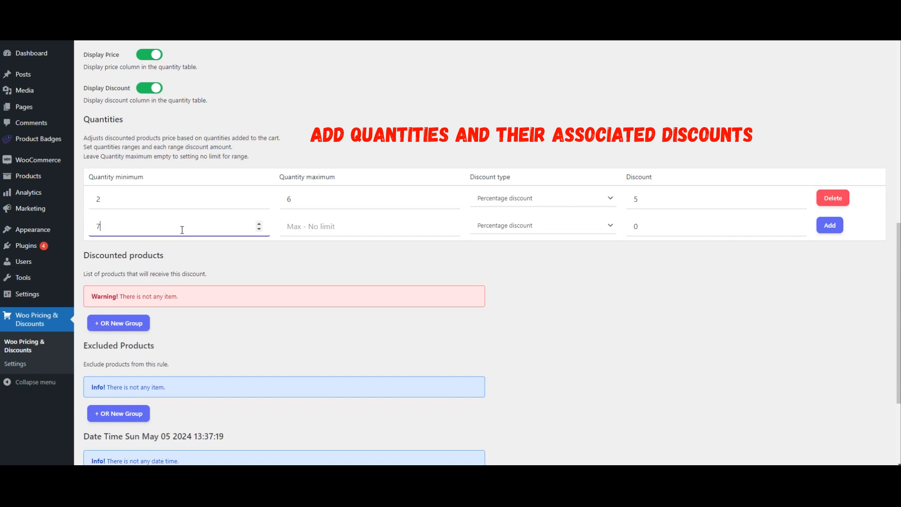
pyautogui.click(319, 228)
pyautogui.write('10')
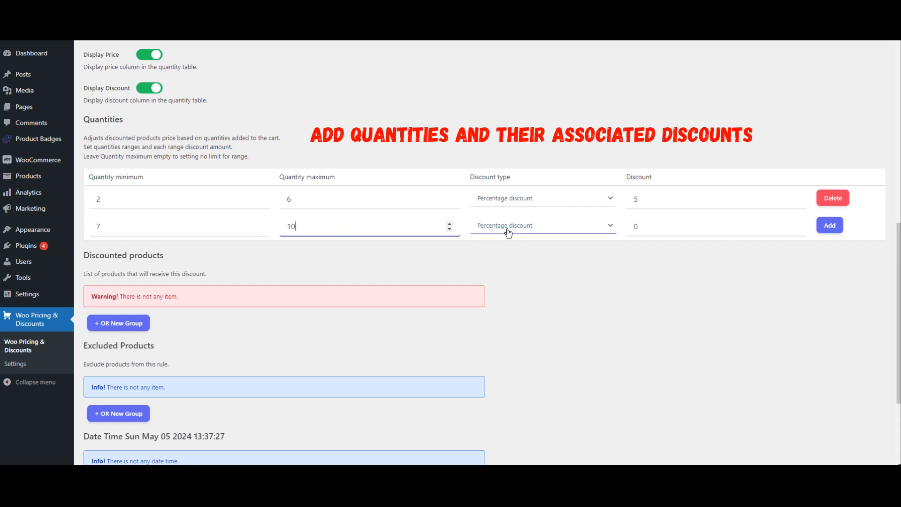
pyautogui.click(648, 229)
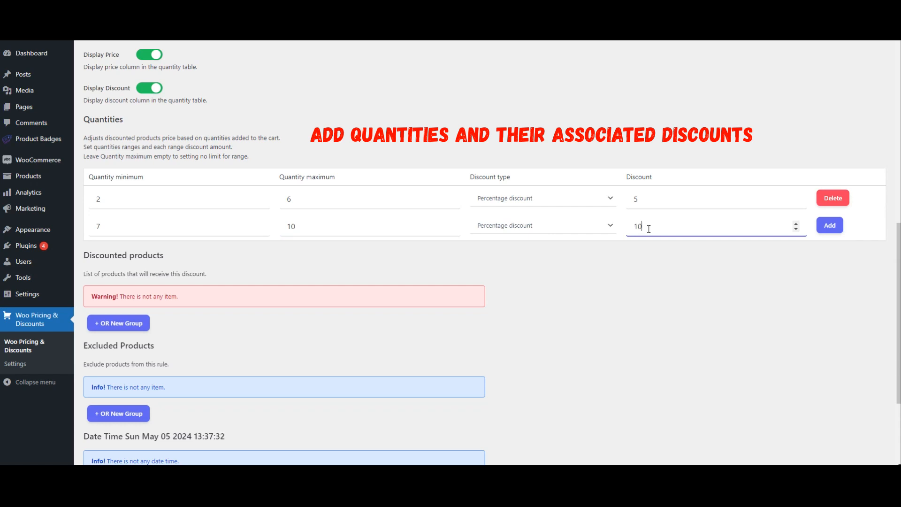
pyautogui.click(833, 228)
# Add a third quantity range from 11 to 14 with a 15 percent discount
pyautogui.click(205, 255)
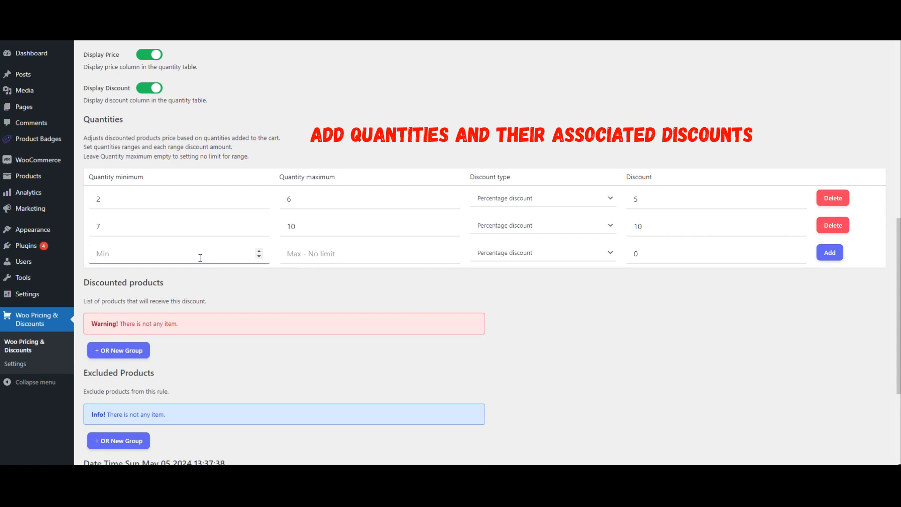
pyautogui.click(313, 254)
pyautogui.write('14')
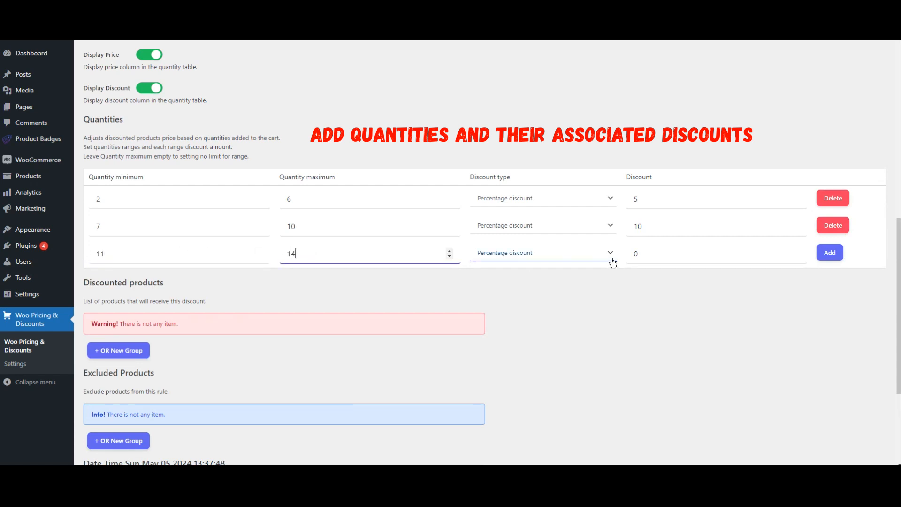
pyautogui.click(642, 255)
pyautogui.click(636, 254)
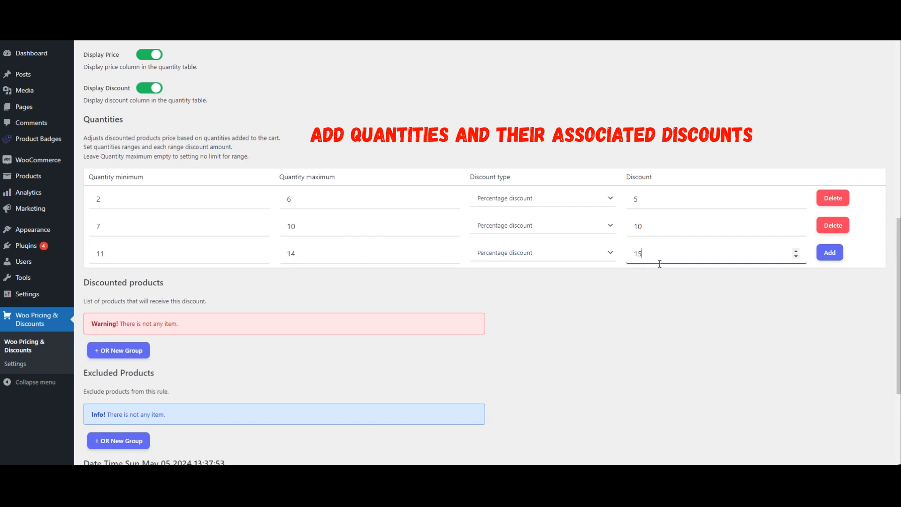
pyautogui.click(833, 259)
# Add a fourth quantity range with a minimum of 15, no maximum and a 20 percent discount
pyautogui.click(256, 282)
pyautogui.write('15')
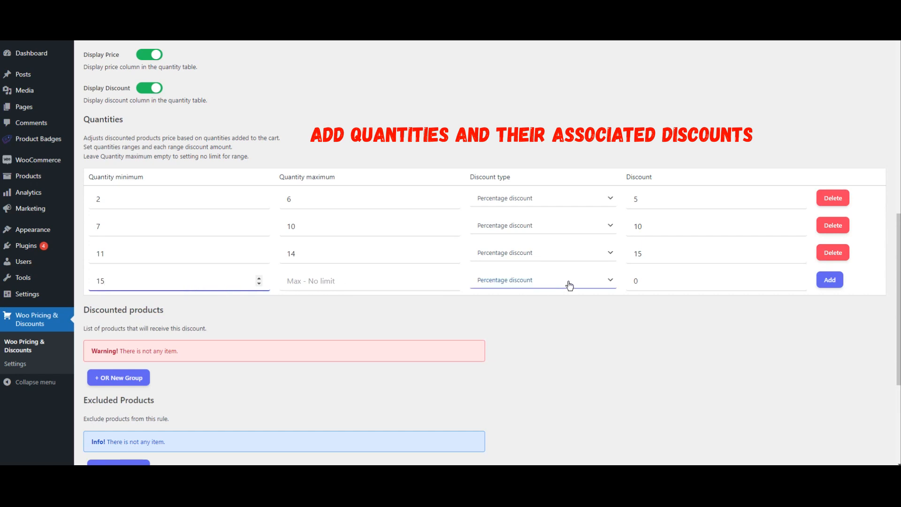
pyautogui.click(645, 282)
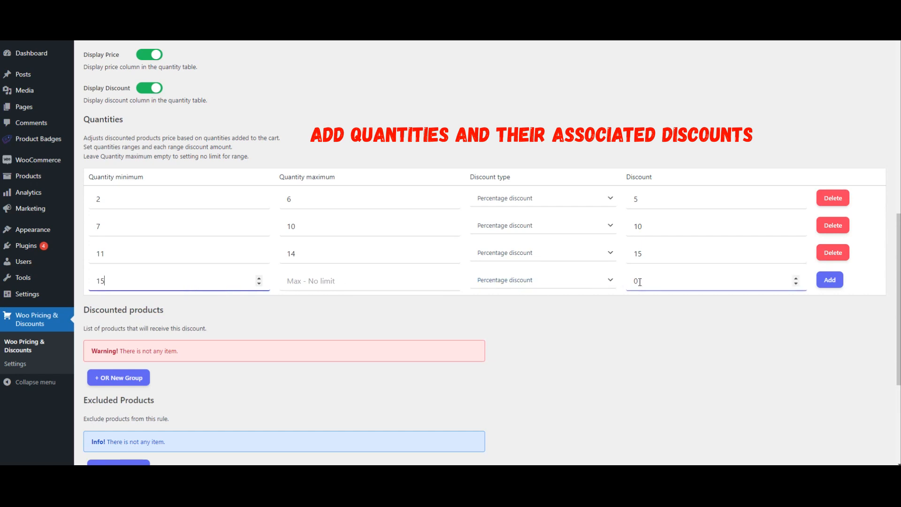
pyautogui.write('20')
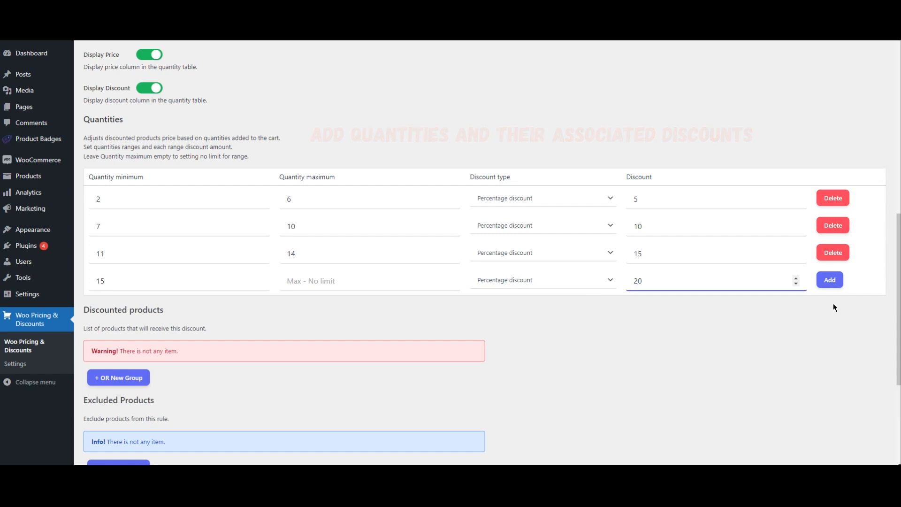
pyautogui.click(830, 280)
pyautogui.click(638, 311)
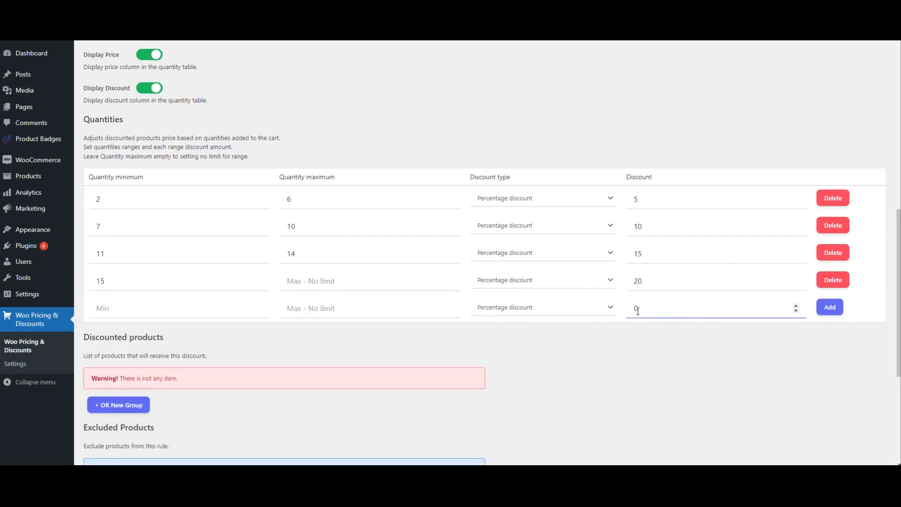
# Add a discounted products group using Categories in list with the Clothing/Accessories category
pyautogui.scroll(-3, 629, 312)
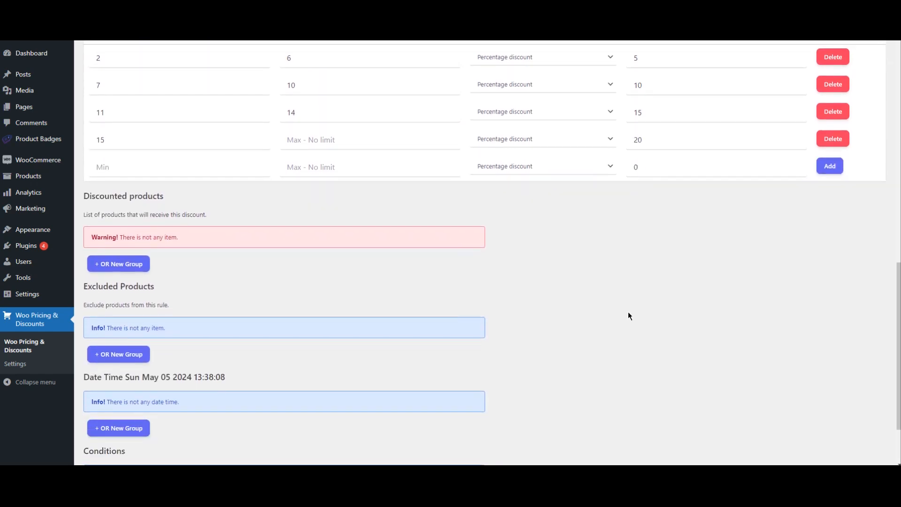
pyautogui.scroll(-1, 628, 312)
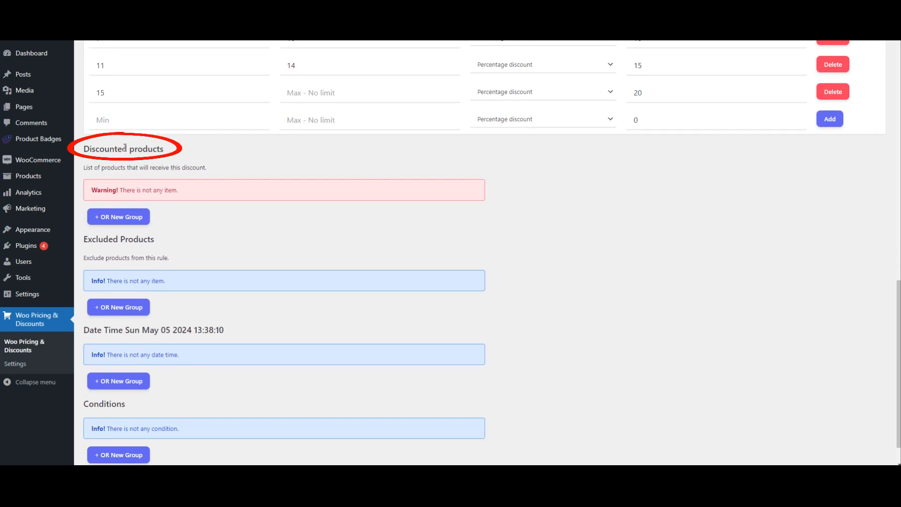
pyautogui.click(132, 221)
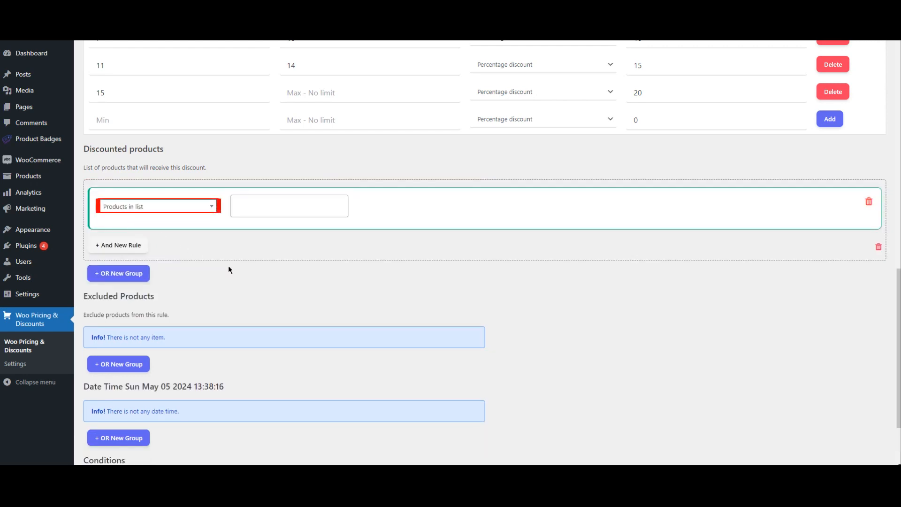
pyautogui.click(175, 207)
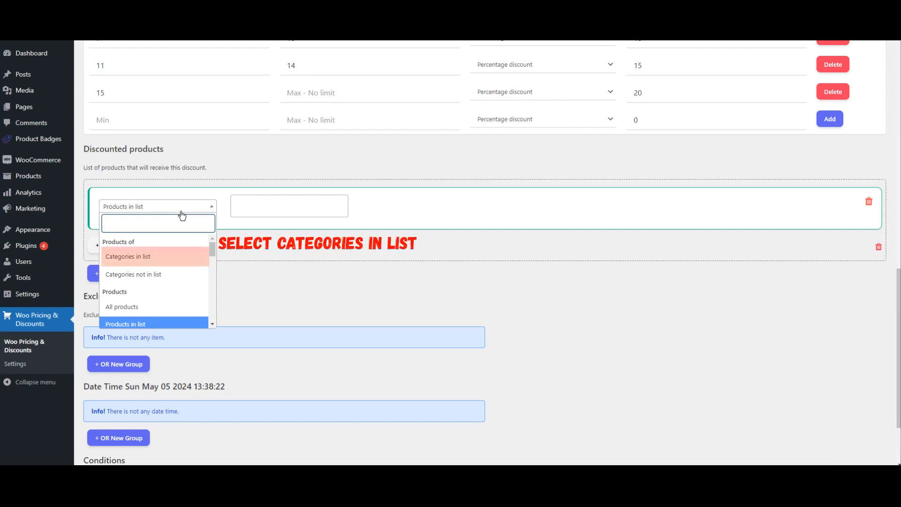
pyautogui.click(161, 258)
pyautogui.click(246, 206)
pyautogui.write('acc')
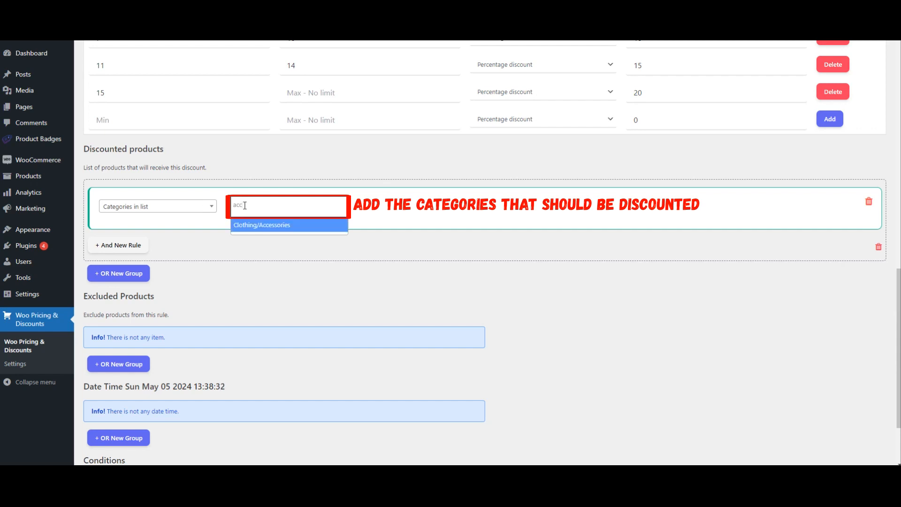
pyautogui.click(257, 226)
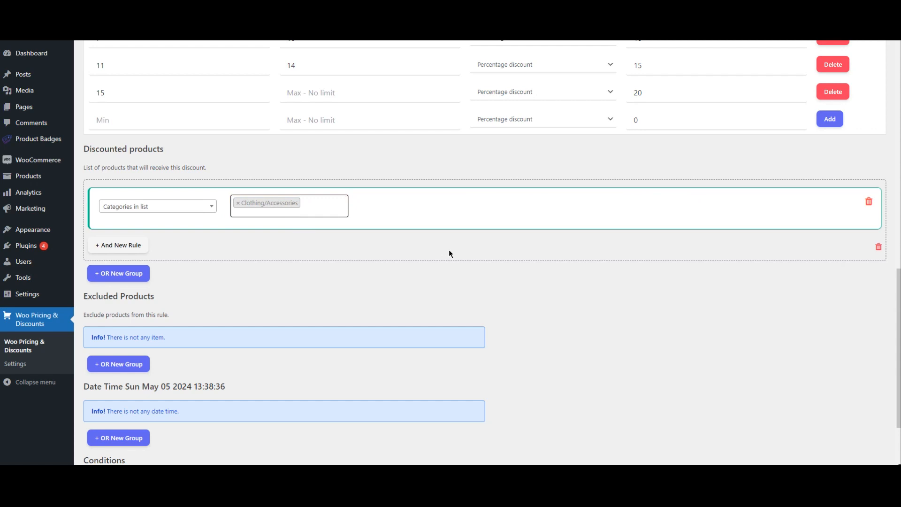
# Save the bulk pricing rule
pyautogui.scroll(8, 450, 253)
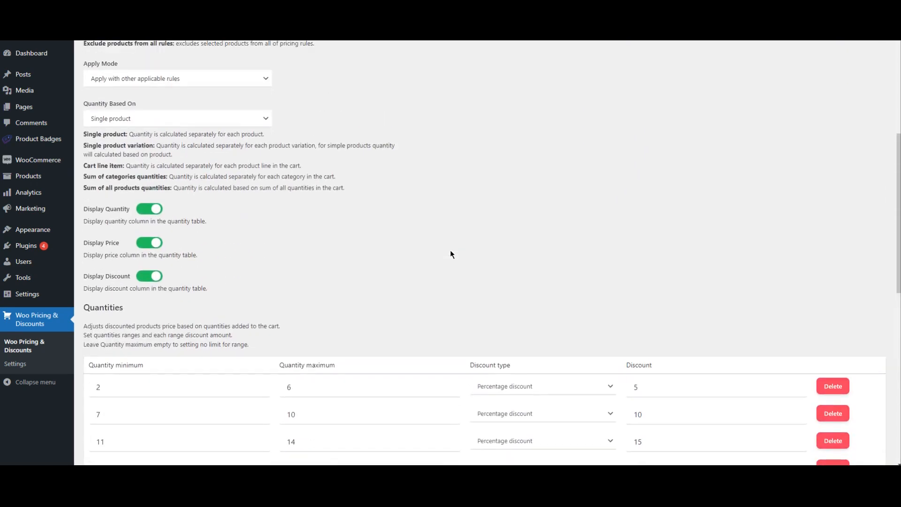
pyautogui.scroll(6, 451, 254)
pyautogui.click(167, 86)
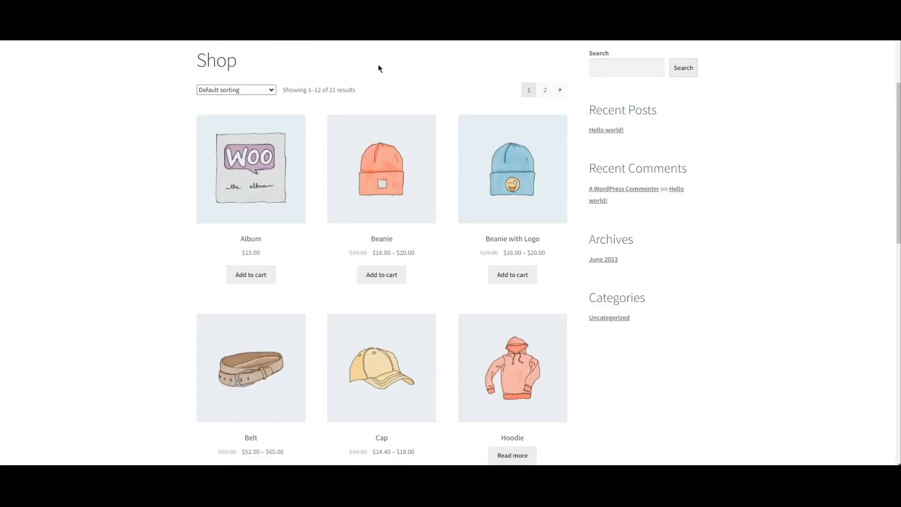
# Check the category prices on the shop page, and open the Beanie product to examine its discount per quantity table
pyautogui.scroll(-1, 394, 142)
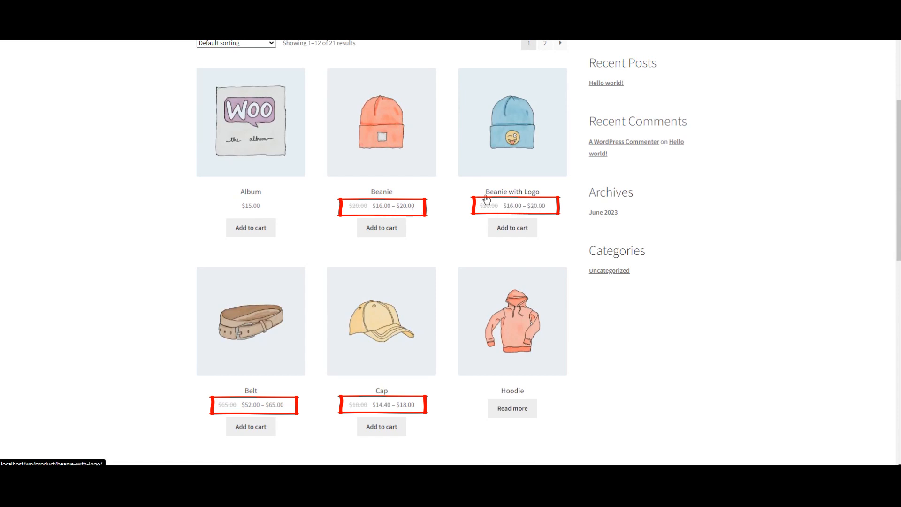
pyautogui.click(356, 147)
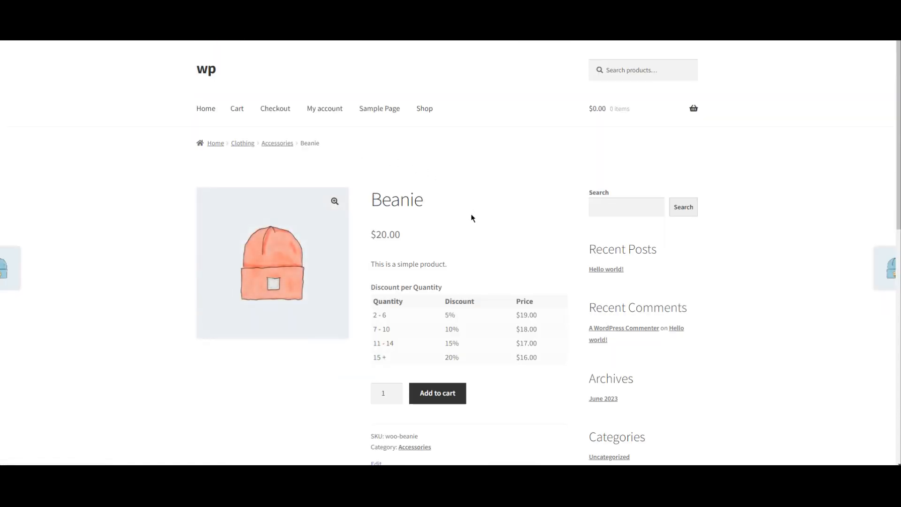
pyautogui.scroll(-2, 471, 218)
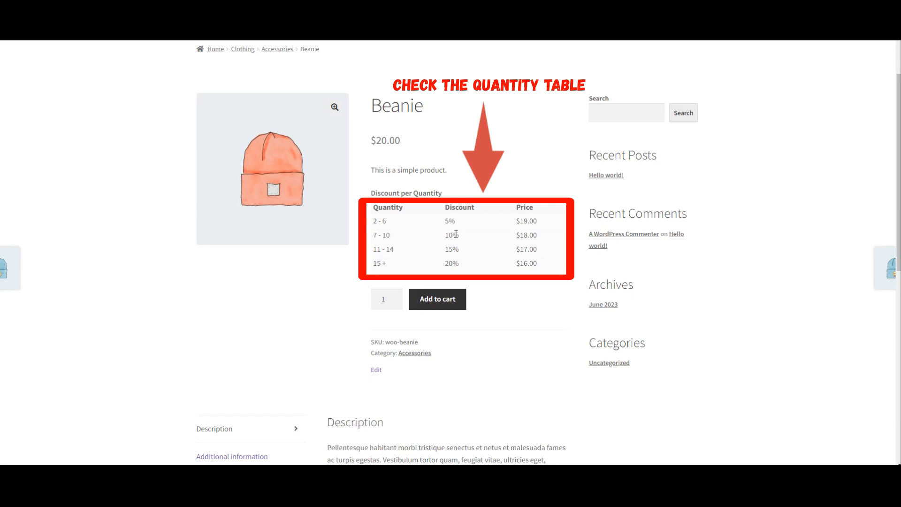
# Add 3 Beanie items to the cart and open the cart to check the bulk discount
pyautogui.click(395, 297)
pyautogui.click(395, 297)
pyautogui.click(517, 287)
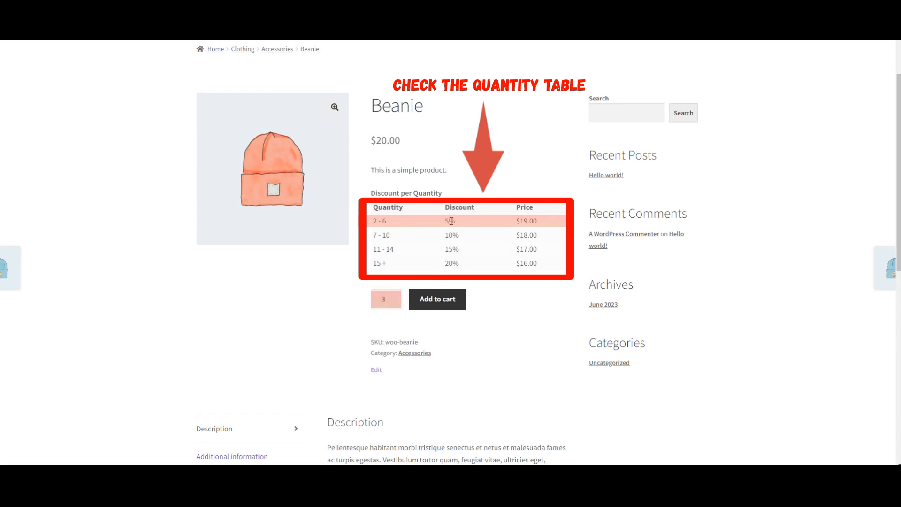
pyautogui.click(438, 300)
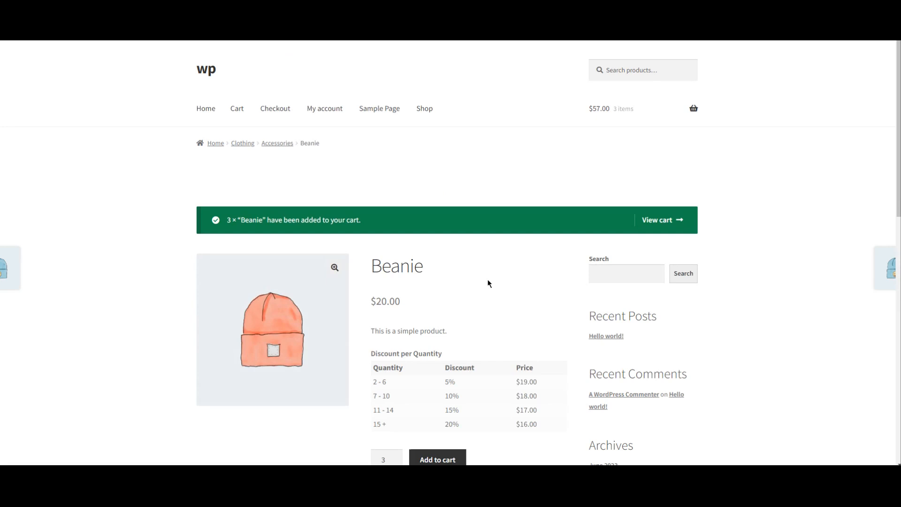
pyautogui.scroll(-1, 488, 283)
pyautogui.click(666, 174)
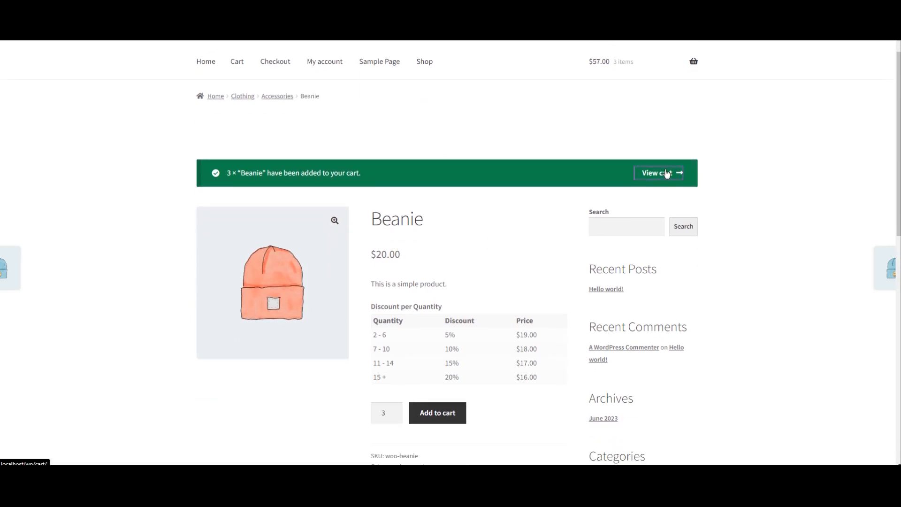
pyautogui.scroll(-2, 463, 207)
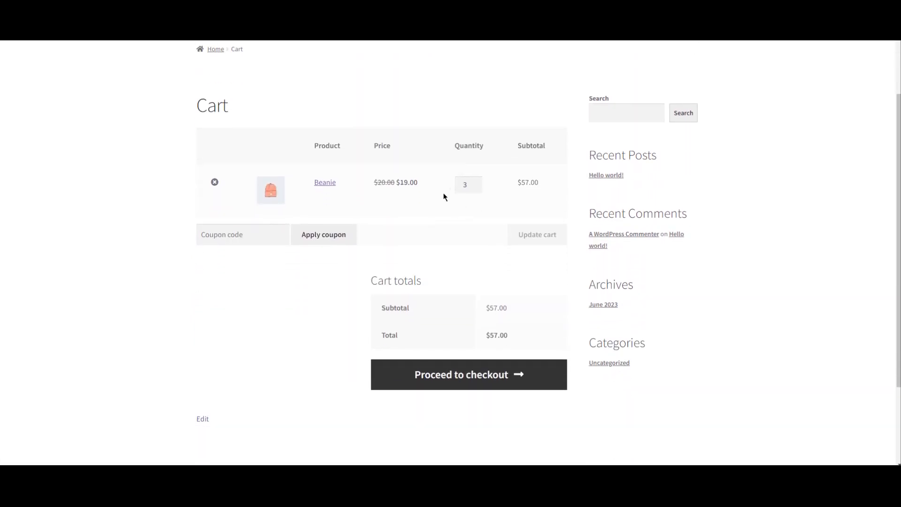